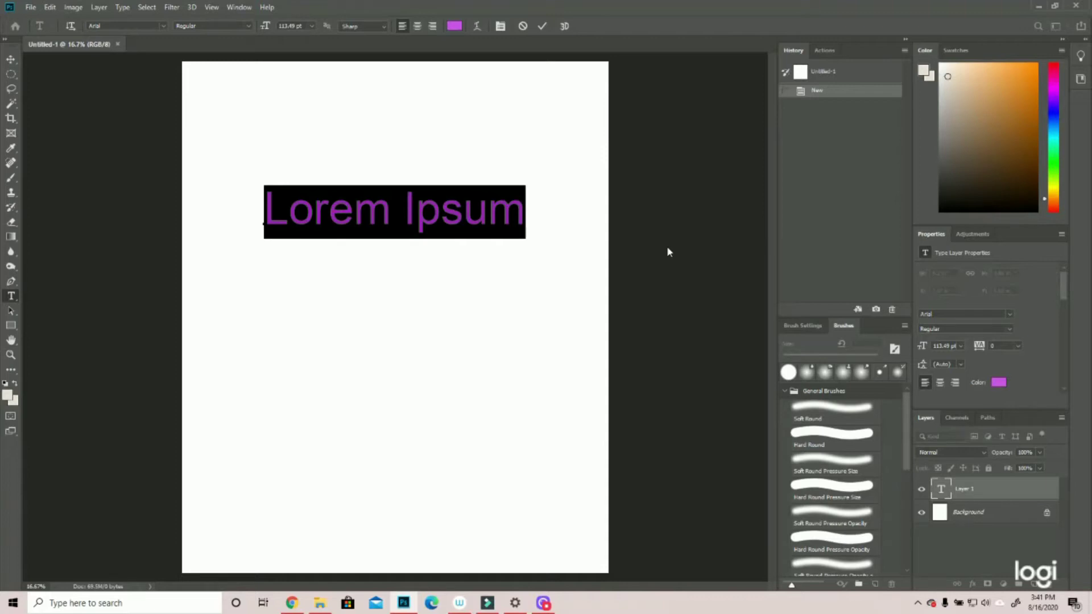
Replace the placeholder text with "Hello World!" and commit the type layer.
type("Happy")
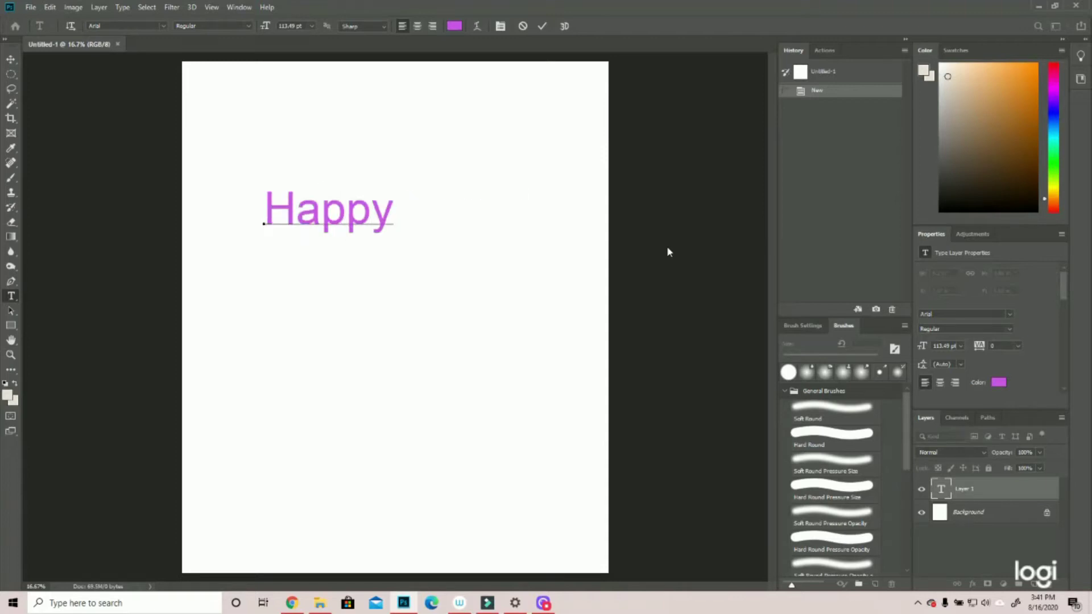
key("BackSpace")
key("BackSpace")
key("BackSpace")
key("BackSpace")
type("ello ")
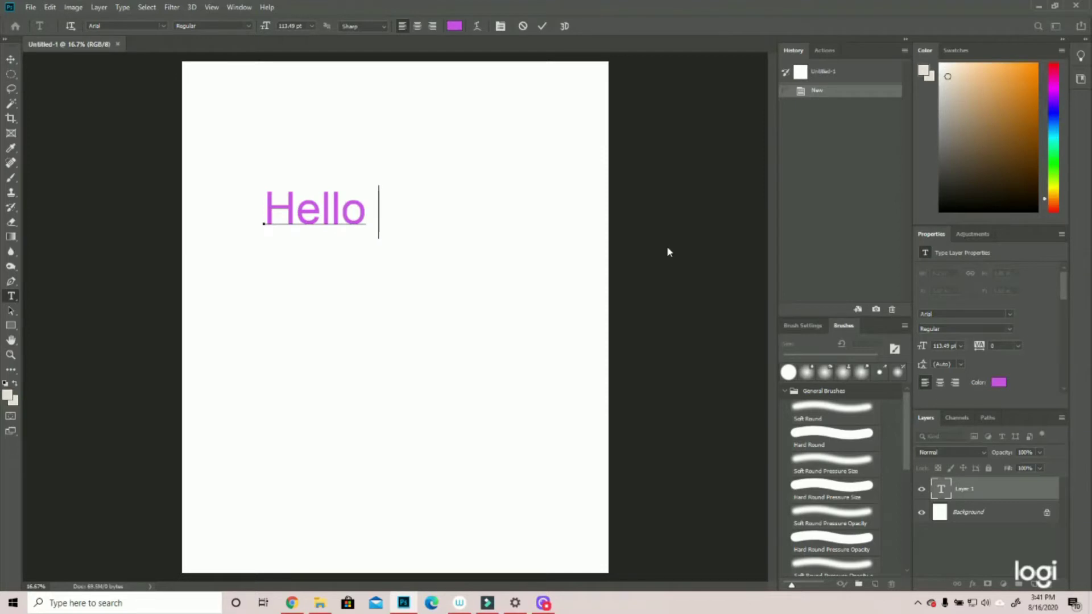
type("World!")
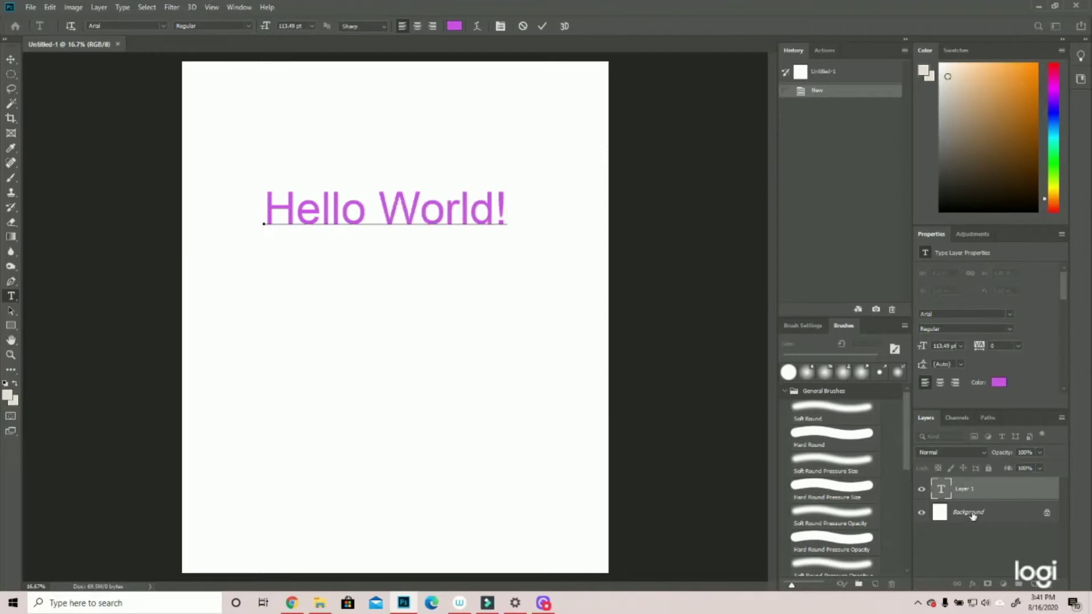
key("Return")
key("BackSpace")
left_click(967, 513)
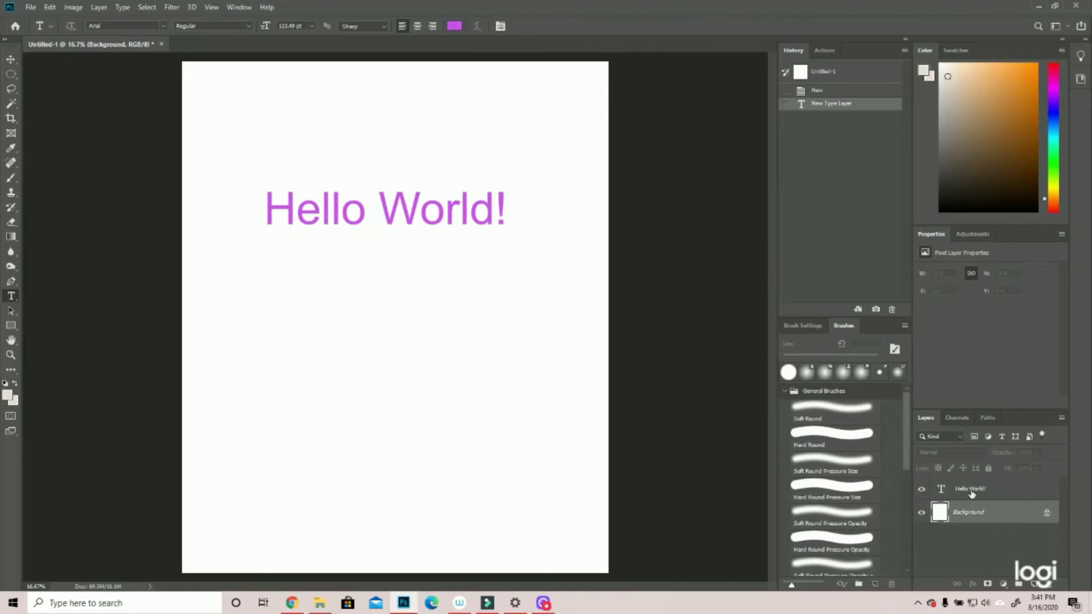
Add a second type layer with the "Lorem Ipsum" placeholder below the Hello World! text, and reselect the Hello World! layer.
left_click(974, 492)
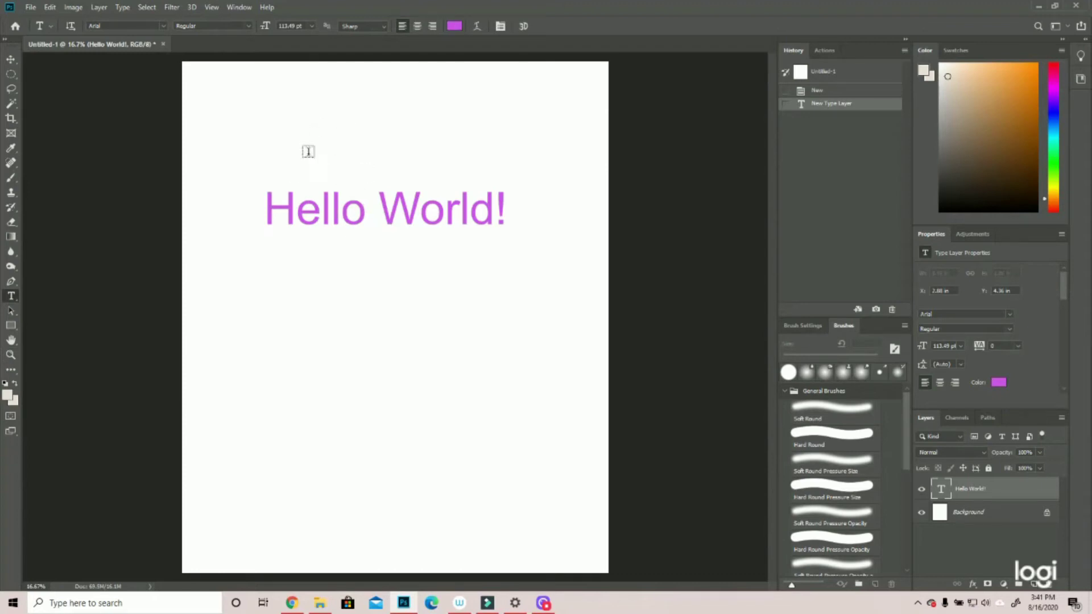
left_click(316, 342)
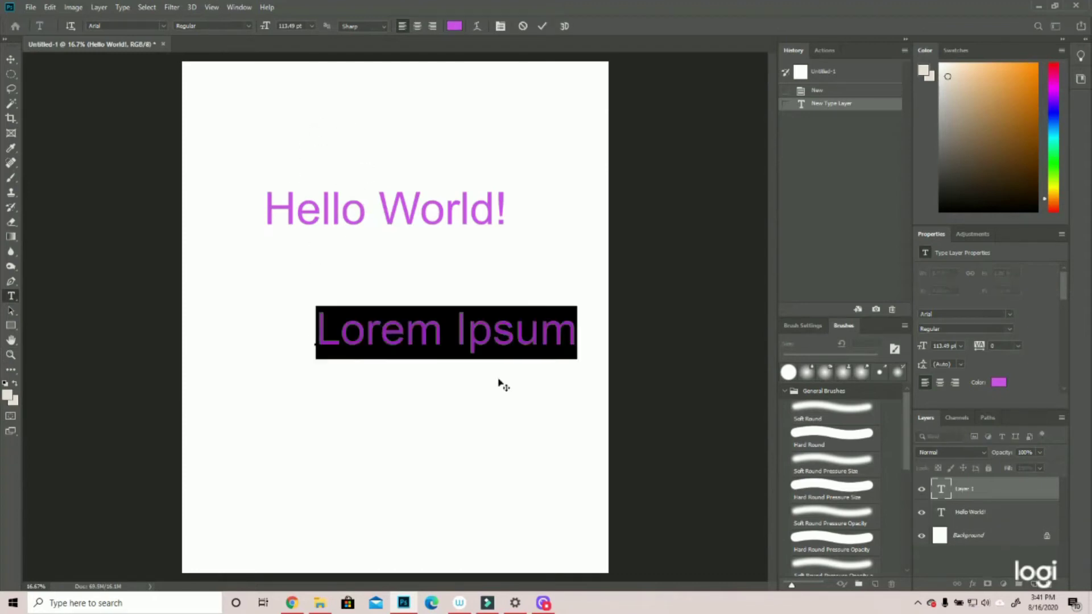
left_click(967, 512)
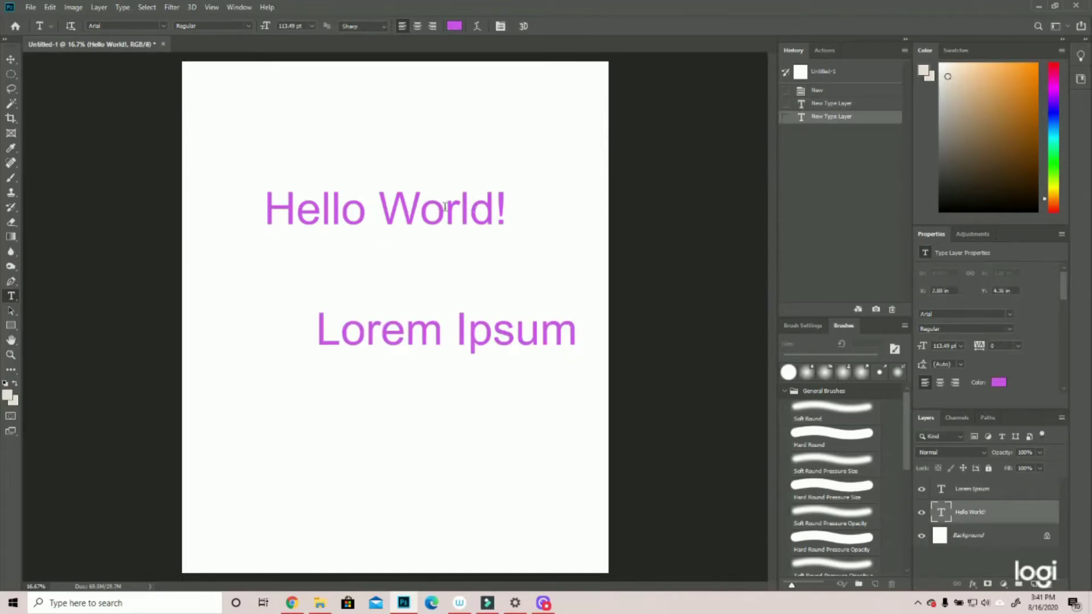
Delete and retype the letter "r" in "World!", and select the whole line once before deselecting it.
left_click(459, 209)
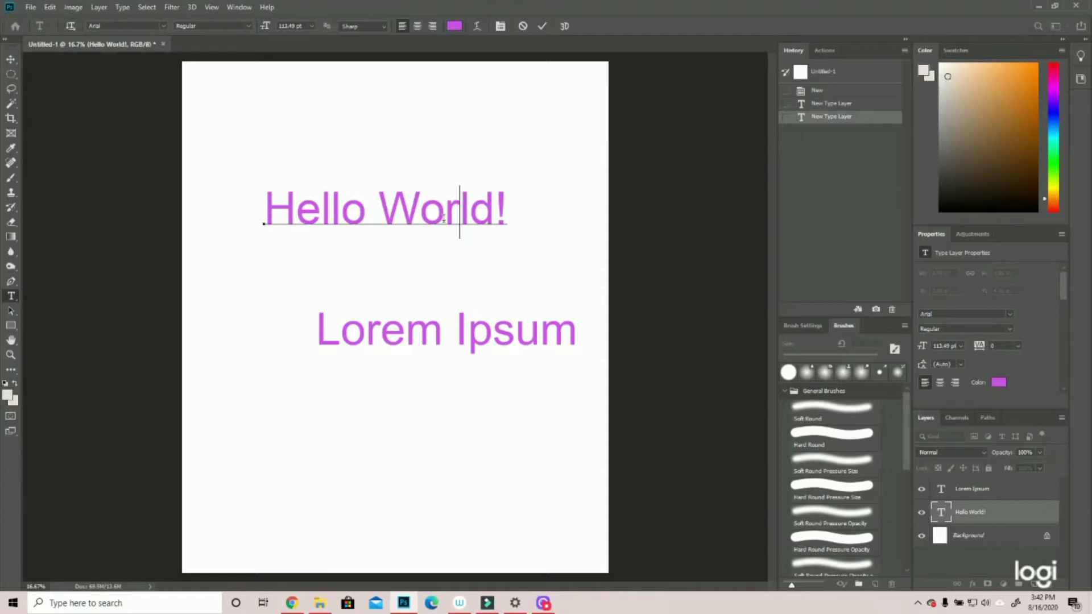
key("BackSpace")
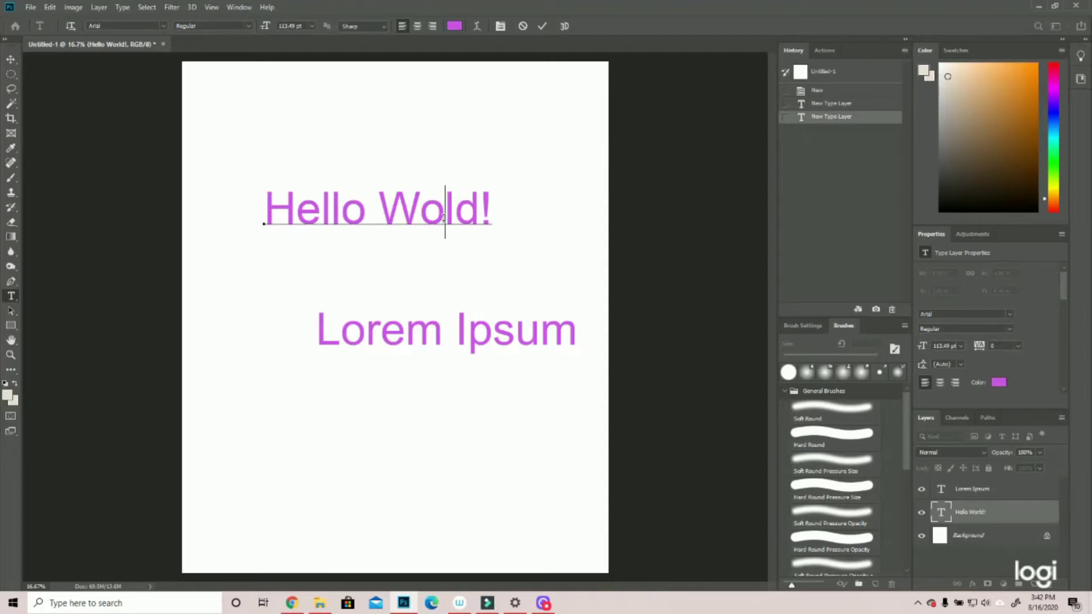
type("r")
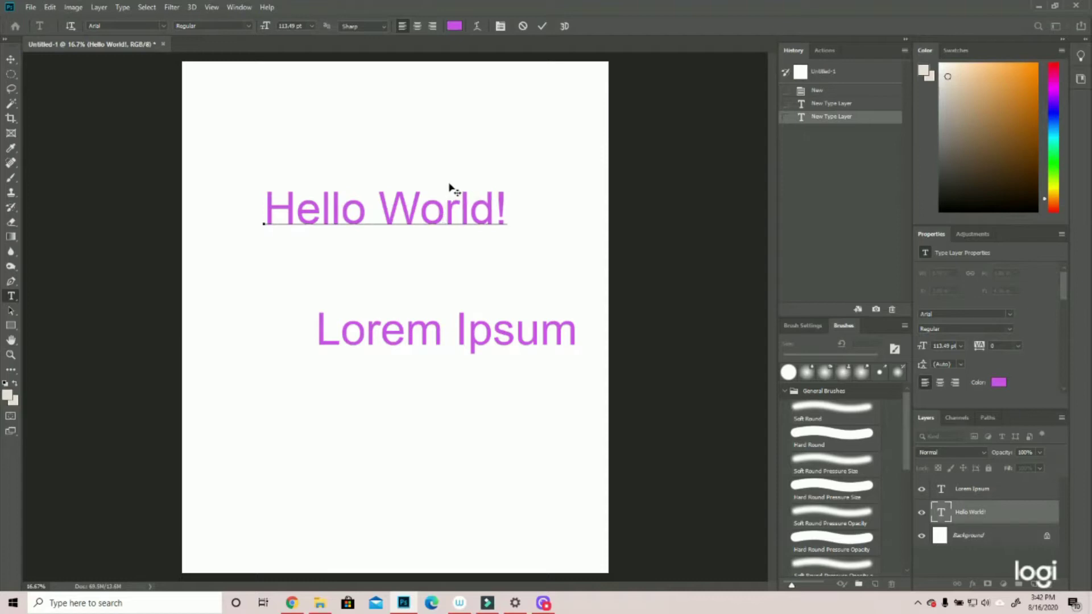
left_click_drag(506, 215, 261, 221)
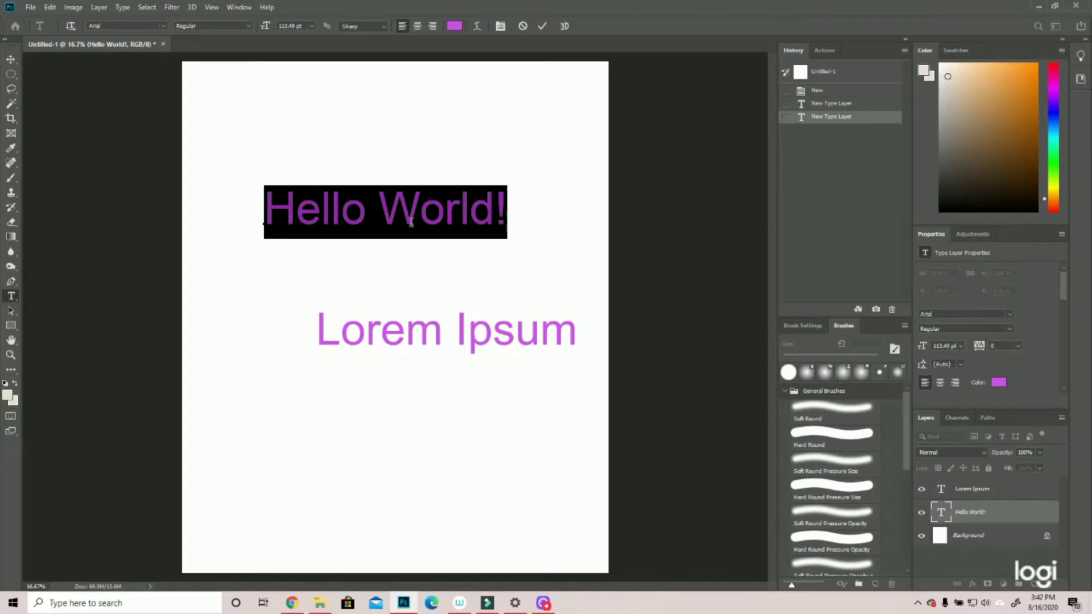
left_click(421, 207)
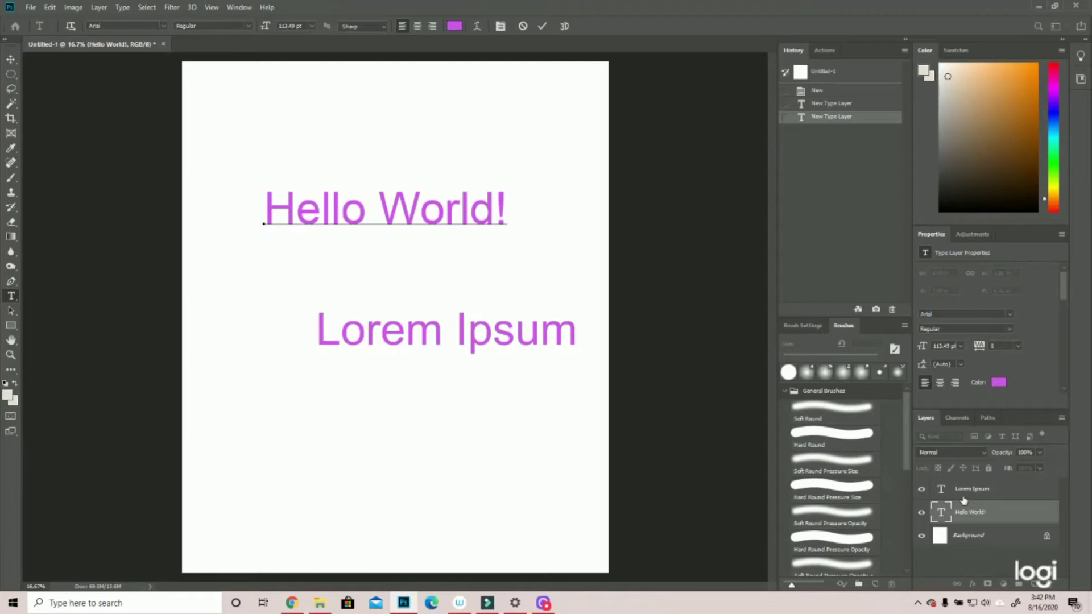
Delete the Lorem Ipsum type layer.
left_click(970, 491)
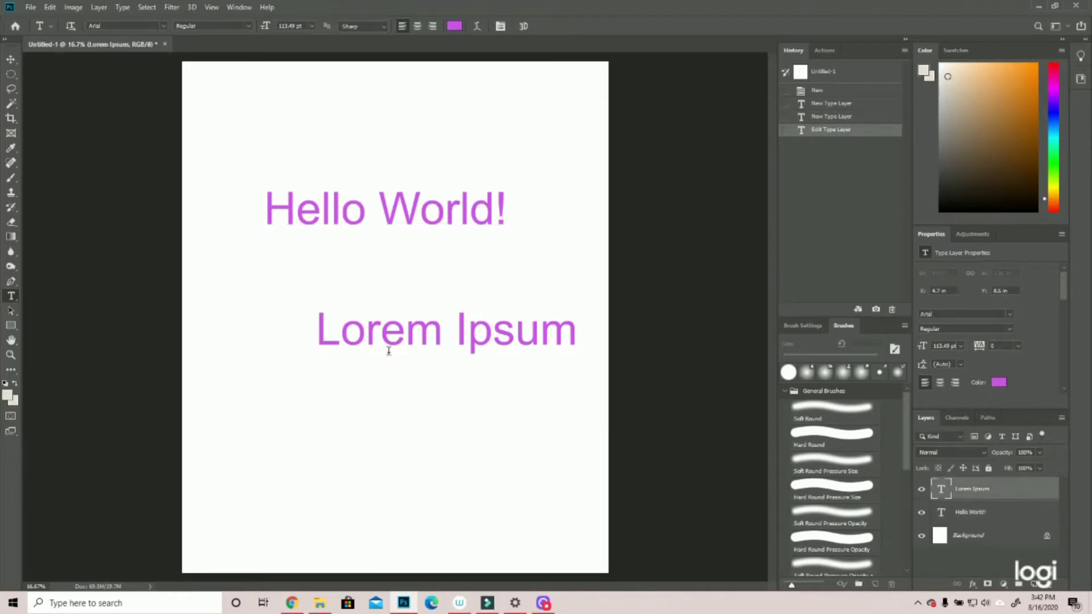
left_click(1049, 585)
left_click(504, 223)
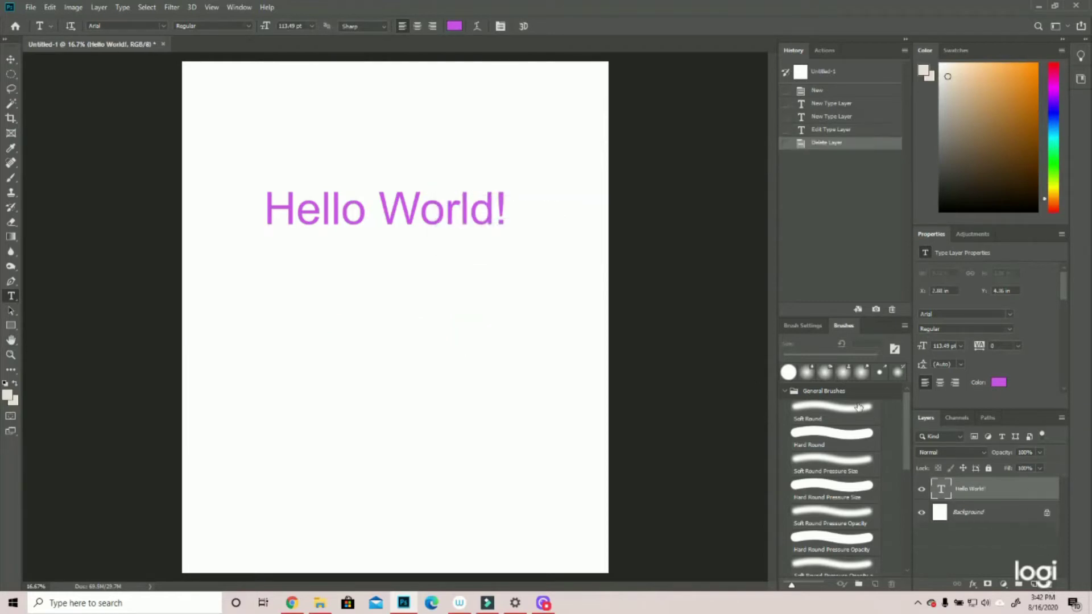
Move the Hello World! text slightly down and to the right, centring it across the page.
left_click(10, 58)
left_click_drag(439, 227, 463, 268)
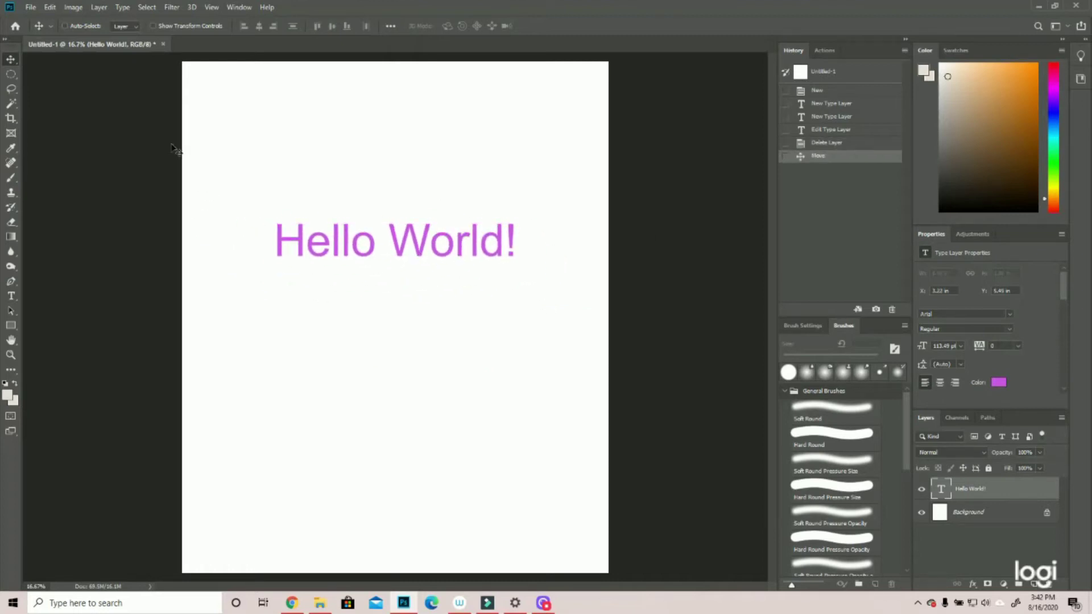
Scale and skew the Hello World! text with Free Transform, and restore the history state from before the transform.
left_click(51, 7)
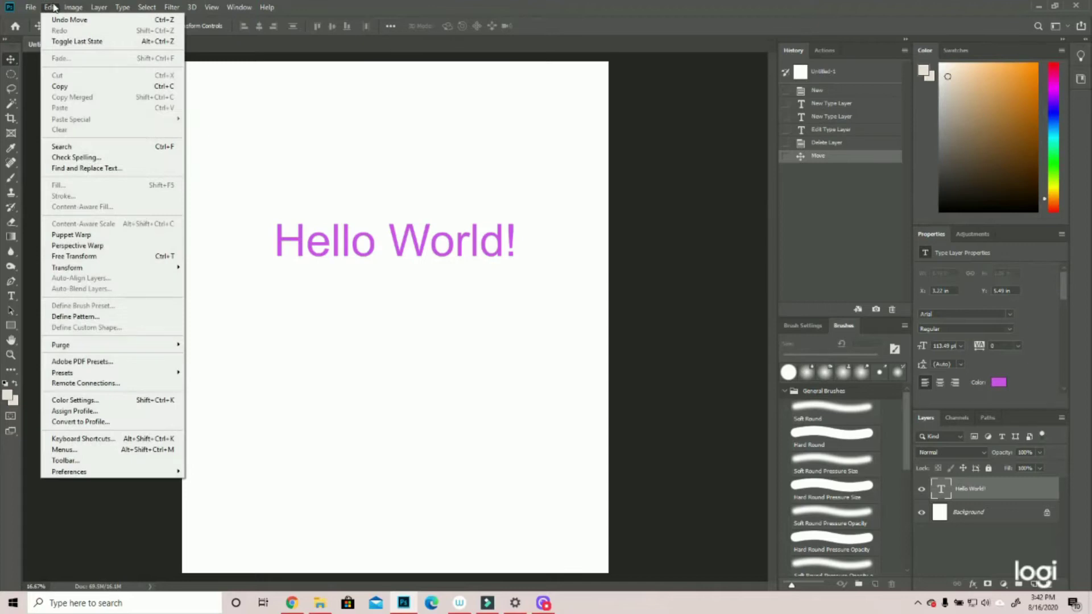
left_click(74, 256)
left_click_drag(520, 215, 645, 119)
left_click_drag(583, 220, 526, 245)
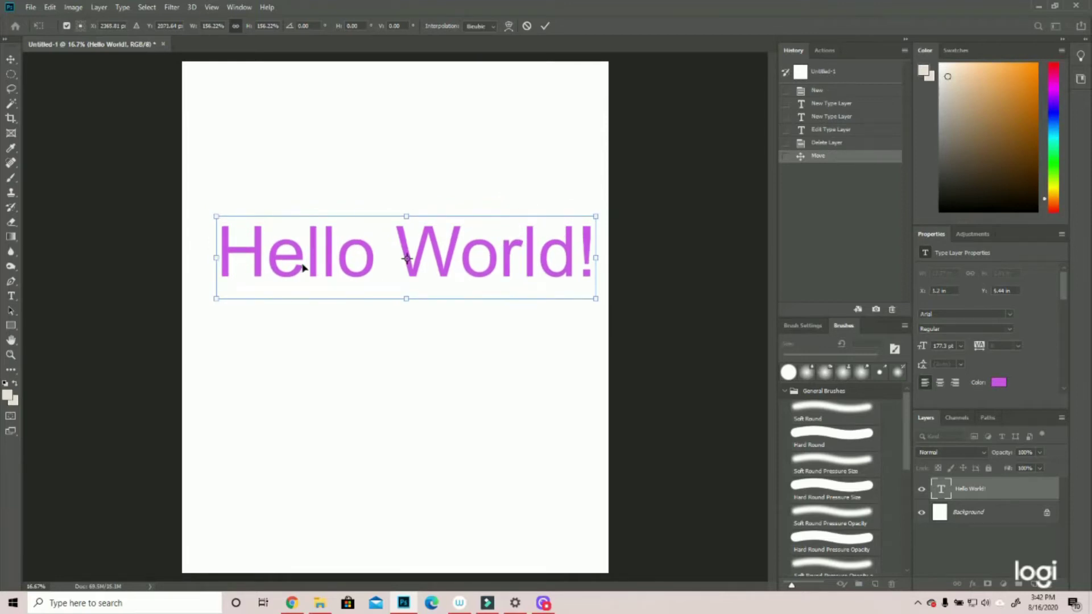
left_click_drag(216, 301, 335, 258)
key("Return")
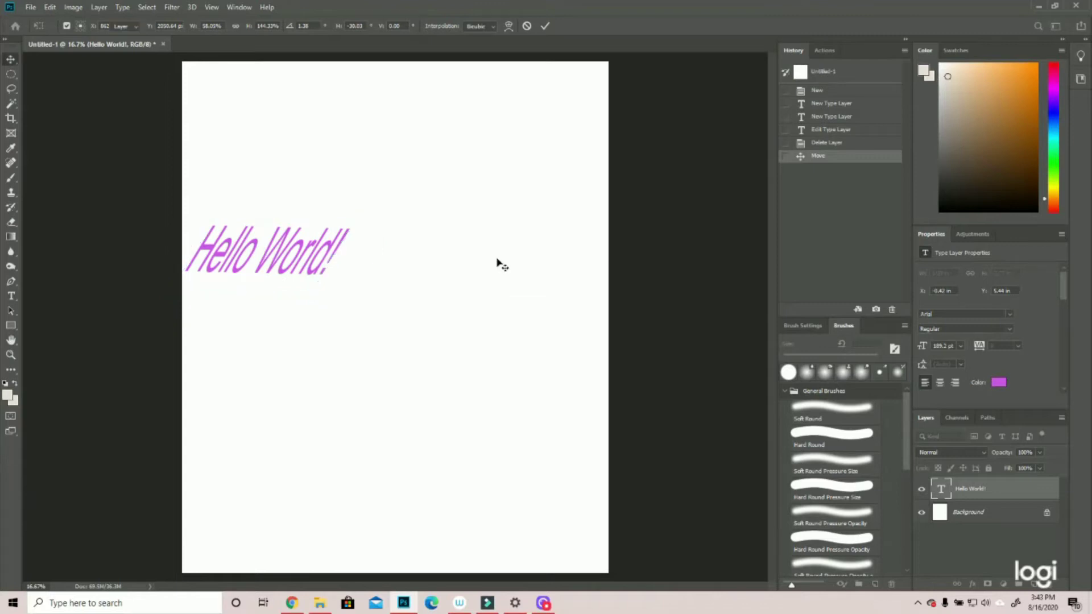
left_click(820, 156)
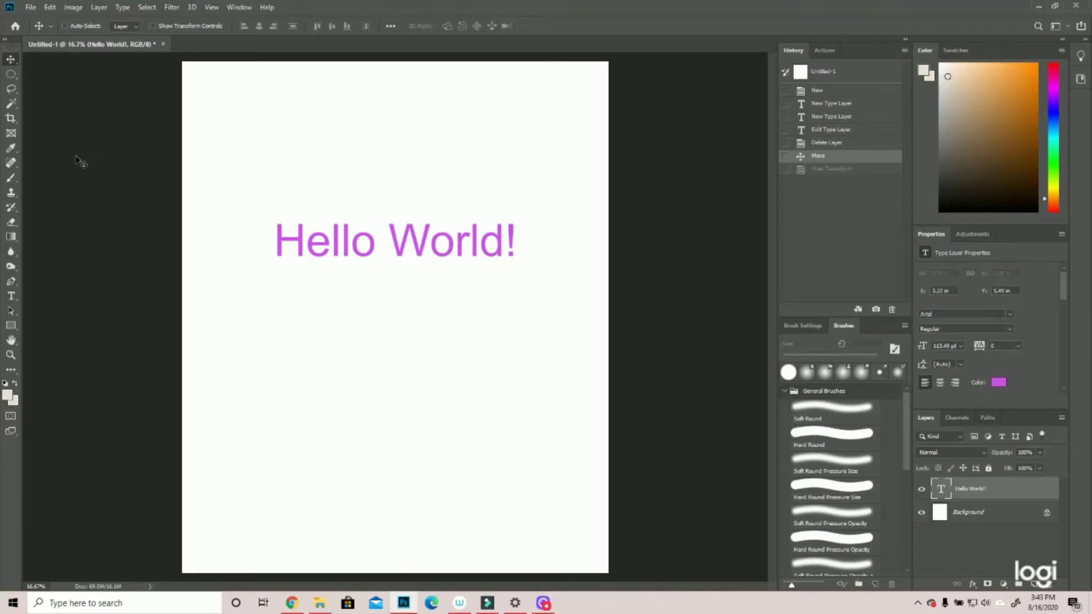
Set the Hello World! text size to 72 pt and again to 200 pt, and shift the enlarged text left across the page.
left_click(13, 299)
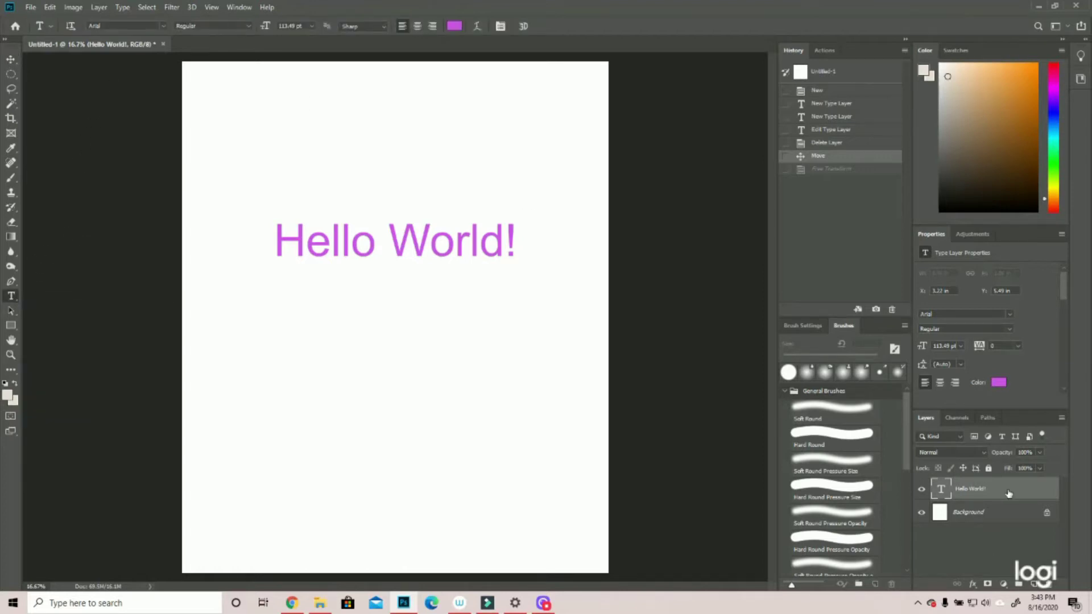
left_click(312, 26)
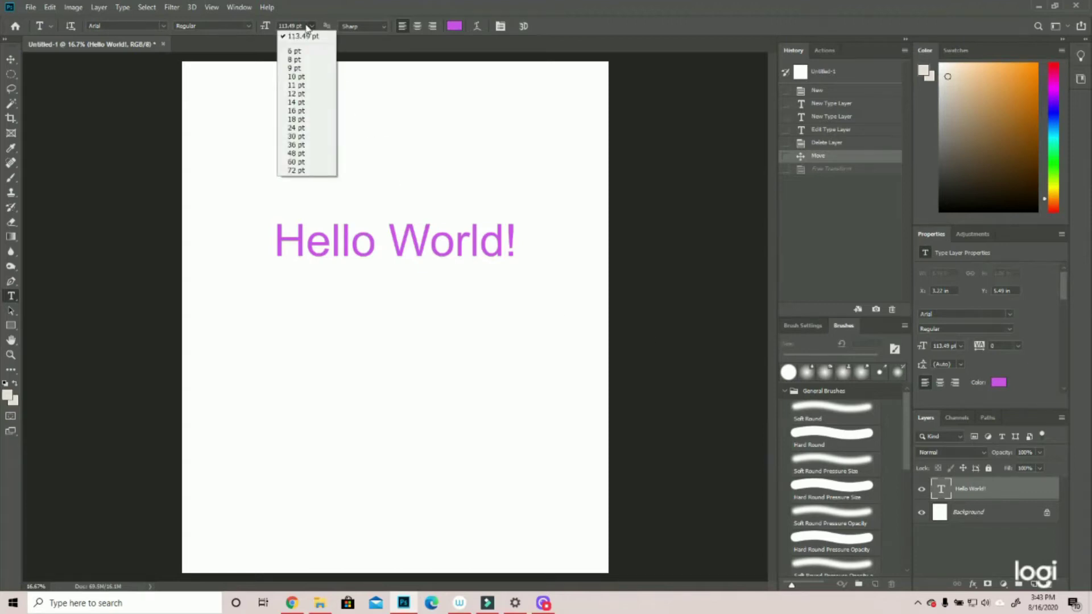
left_click(303, 170)
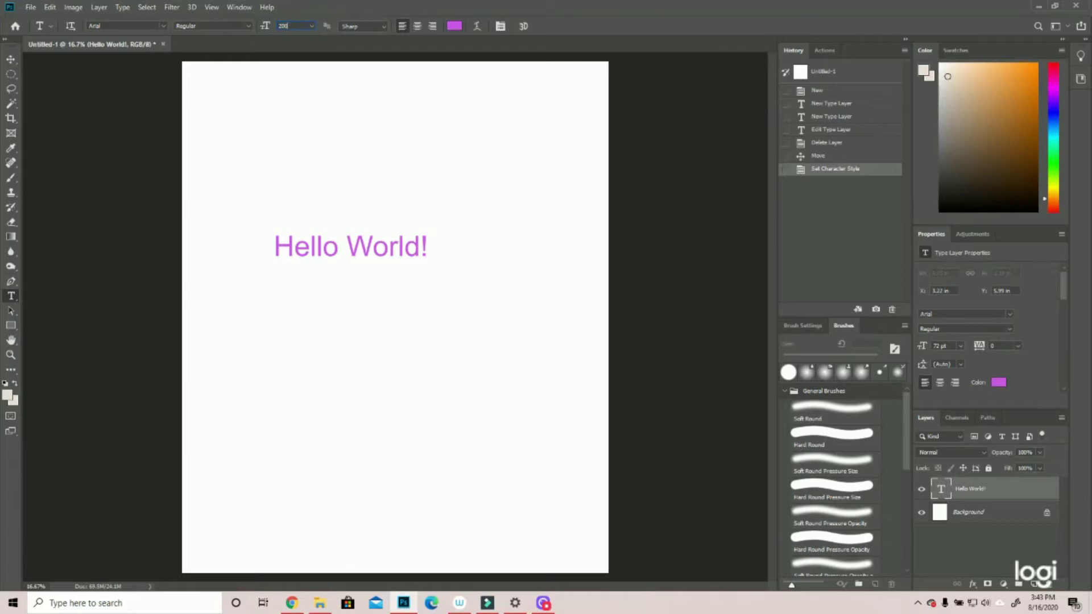
key("Return")
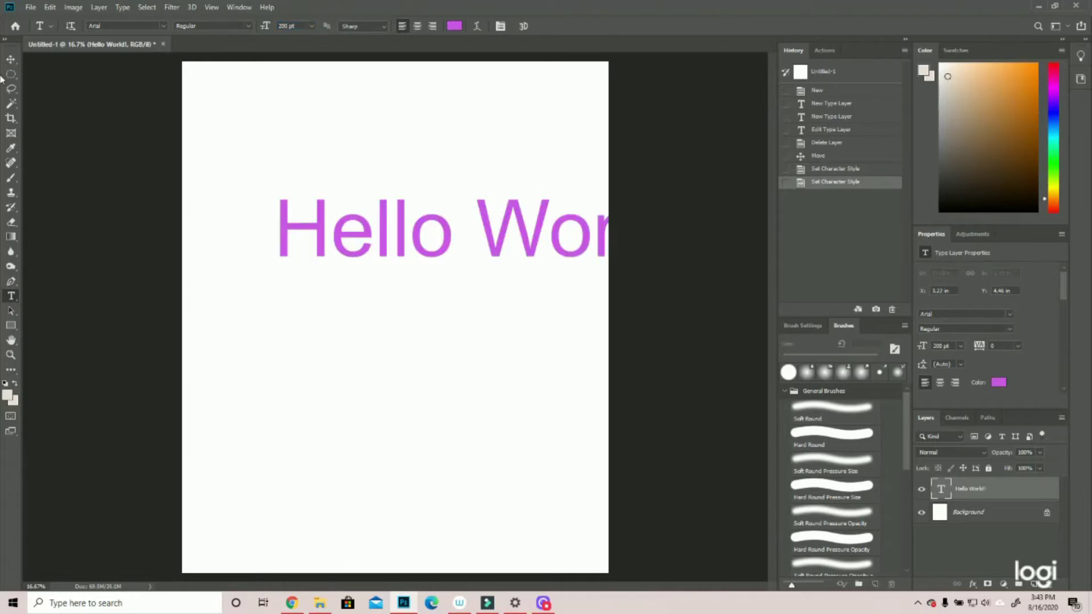
left_click(10, 59)
left_click_drag(515, 242, 437, 282)
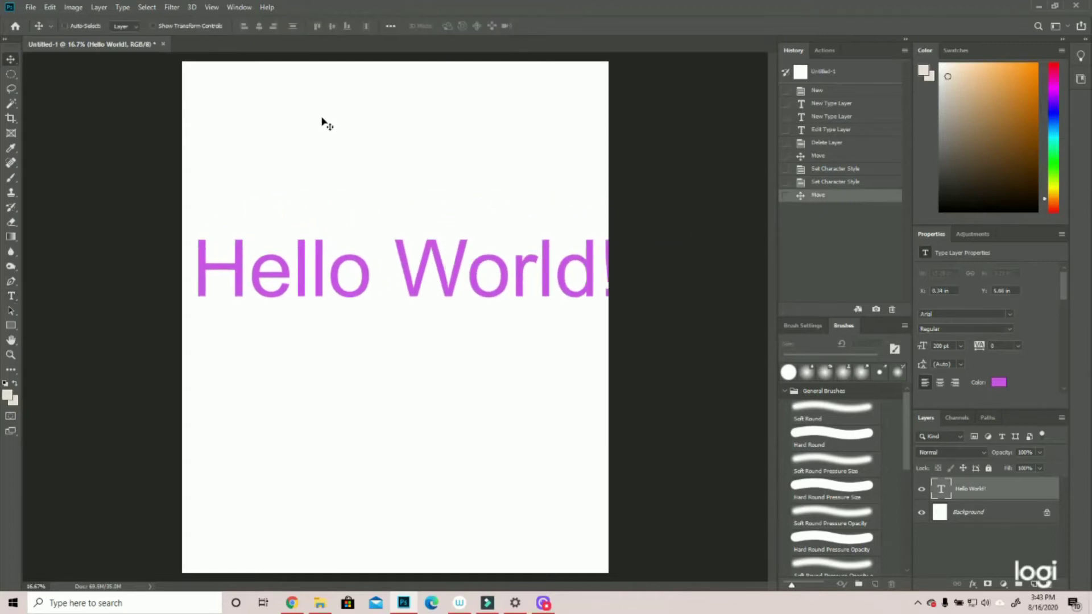
Set the Hello World! text size to 150 pt and reposition the text near the page's horizontal centre.
left_click(11, 296)
type("15")
key("Return")
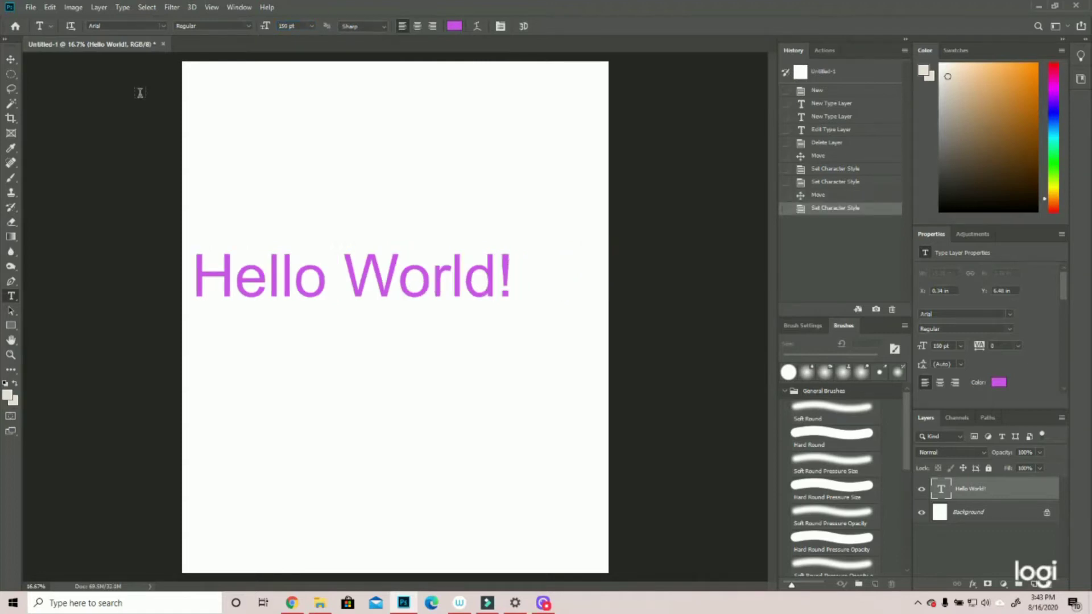
left_click(14, 63)
left_click_drag(333, 279, 384, 269)
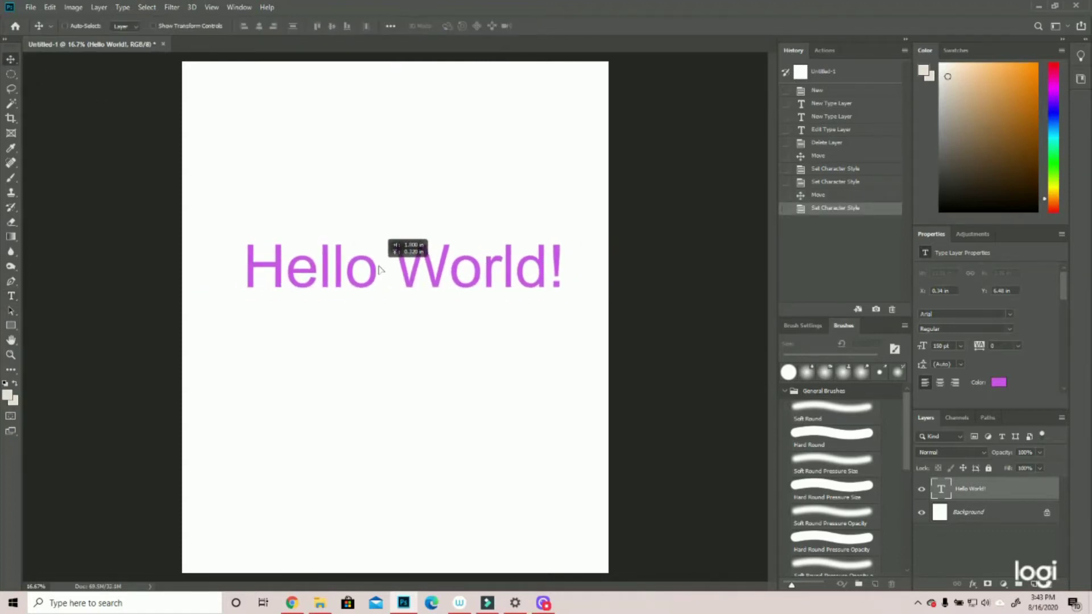
Change the Hello World! text color to dark navy blue (#0c1b49).
left_click(11, 296)
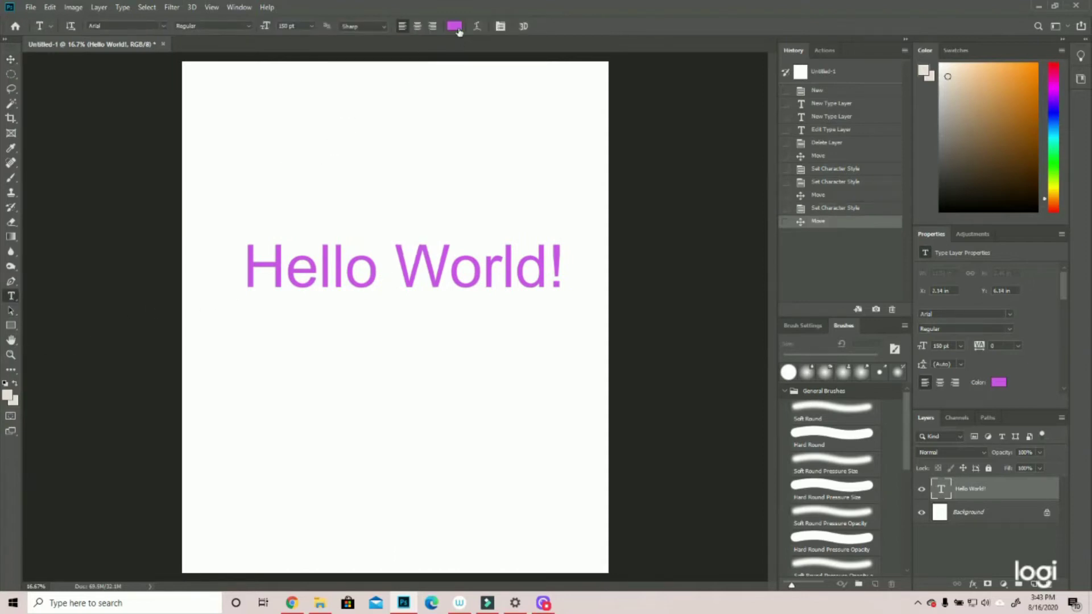
left_click(458, 28)
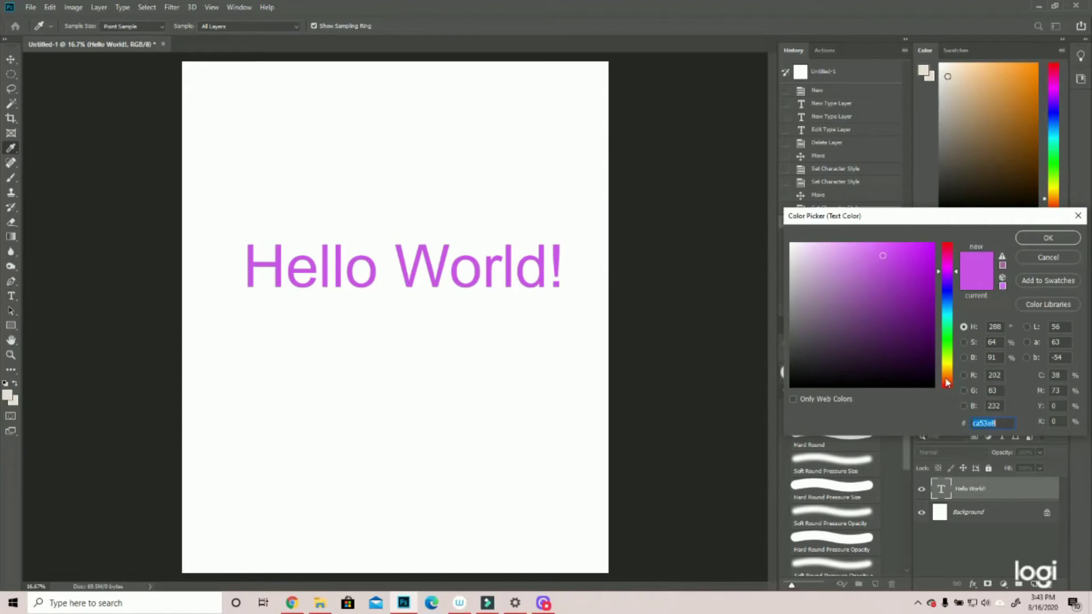
left_click(947, 297)
mouse_move(835, 361)
left_mouse_down()
mouse_move(792, 387)
mouse_move(901, 372)
mouse_move(908, 365)
mouse_move(882, 360)
mouse_move(909, 345)
mouse_move(900, 346)
left_mouse_up()
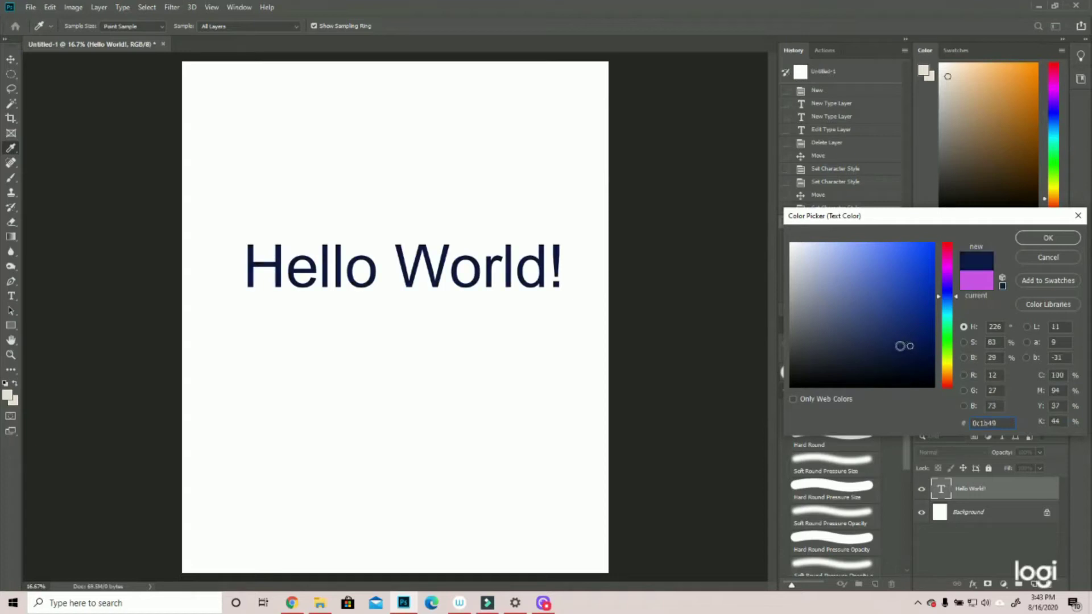
left_click(1049, 238)
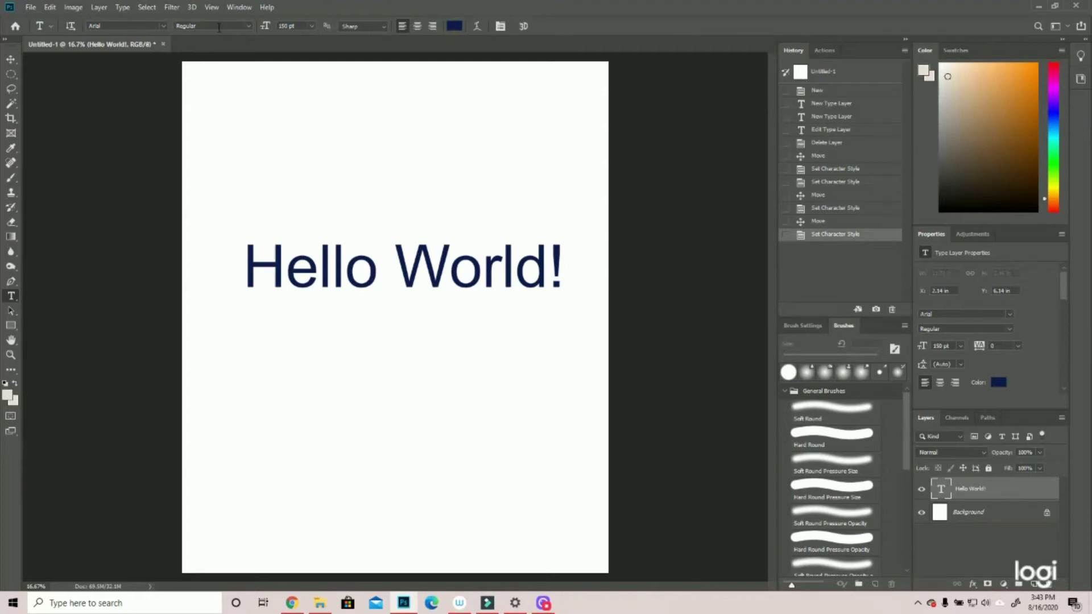
Try the Bold and Italic Arial styles on the Hello World! text and return it to Regular.
left_click(248, 29)
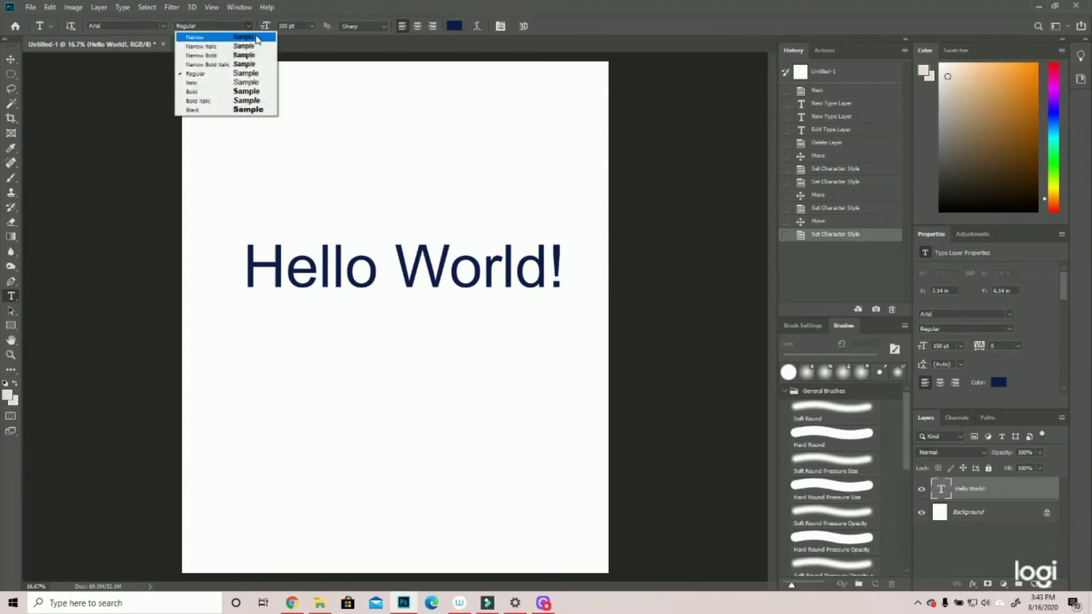
left_click(258, 95)
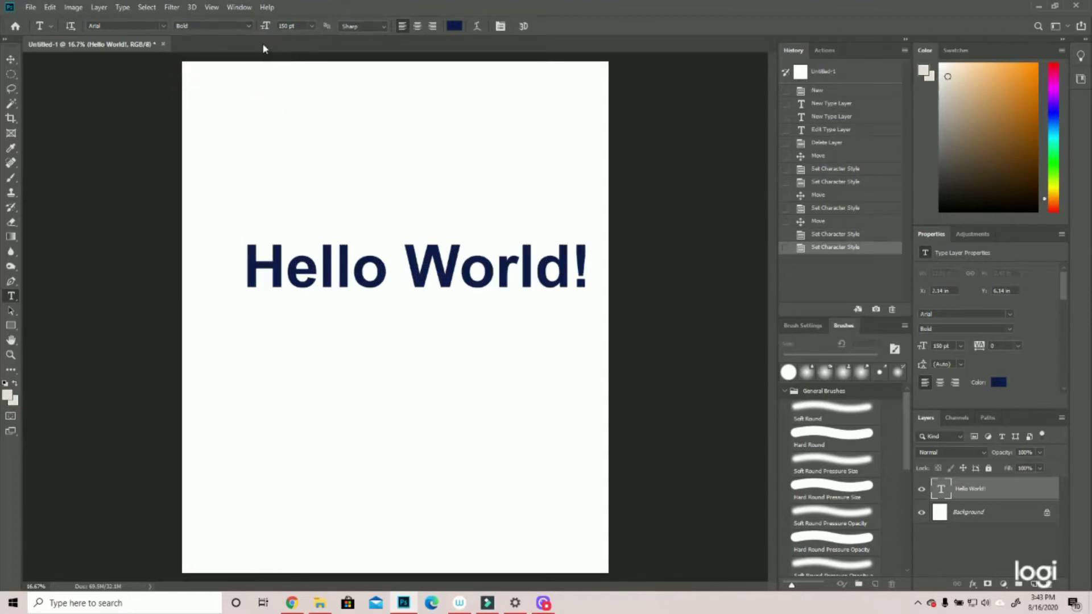
left_click(251, 27)
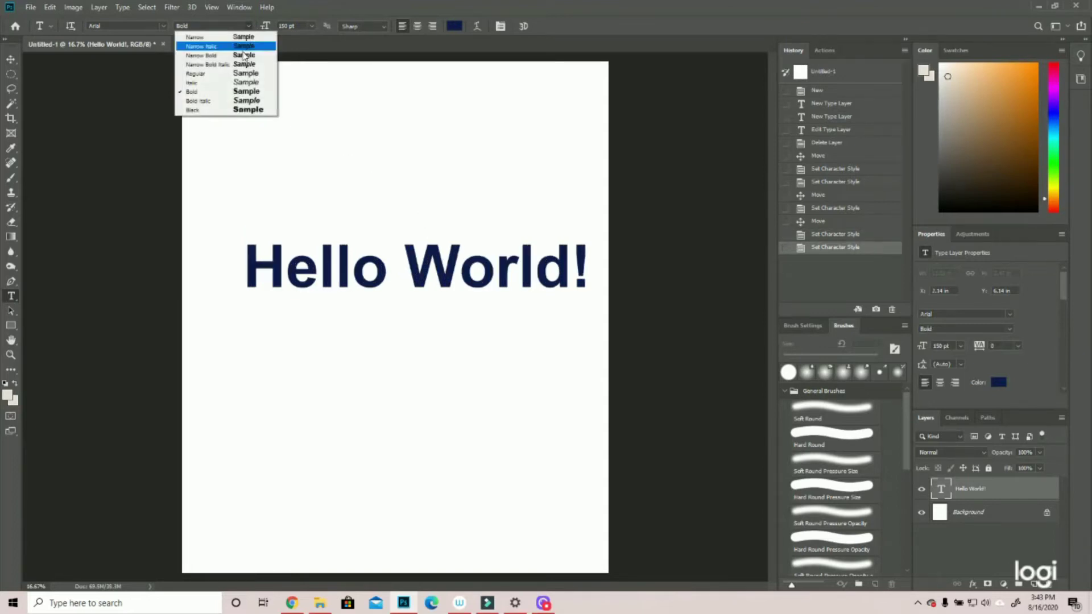
left_click(245, 82)
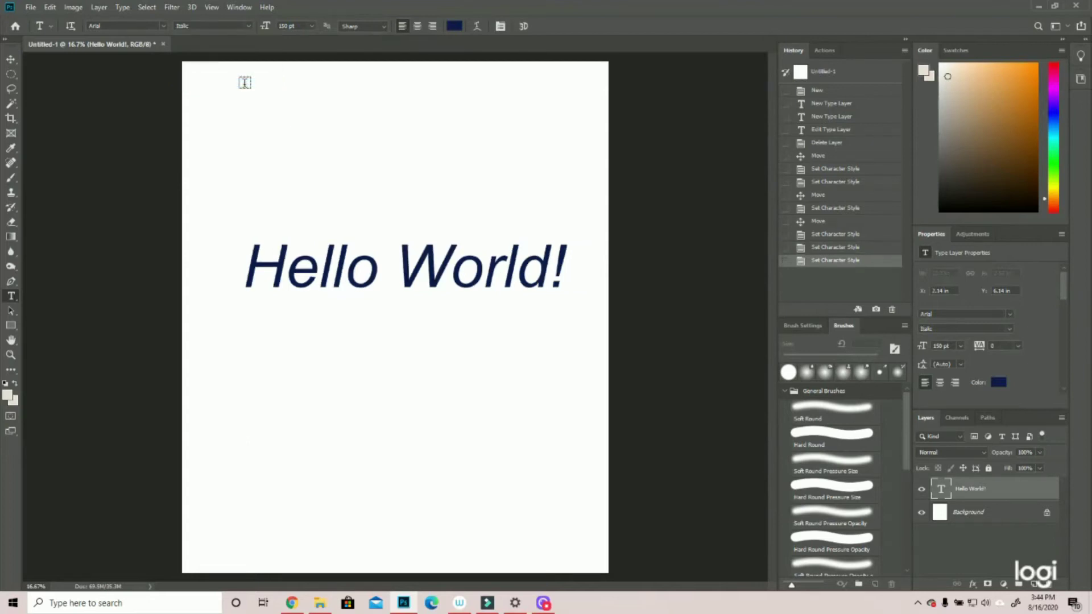
left_click(248, 26)
left_click(243, 76)
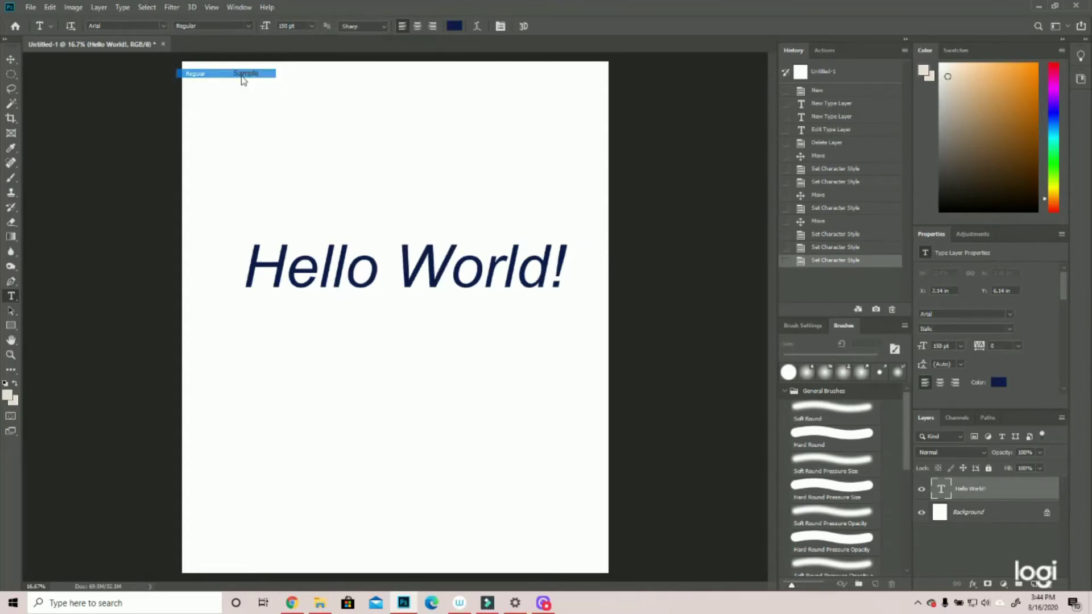
Browse the available fonts with live previews on the Hello World! text and keep Arial as the font.
left_click(163, 26)
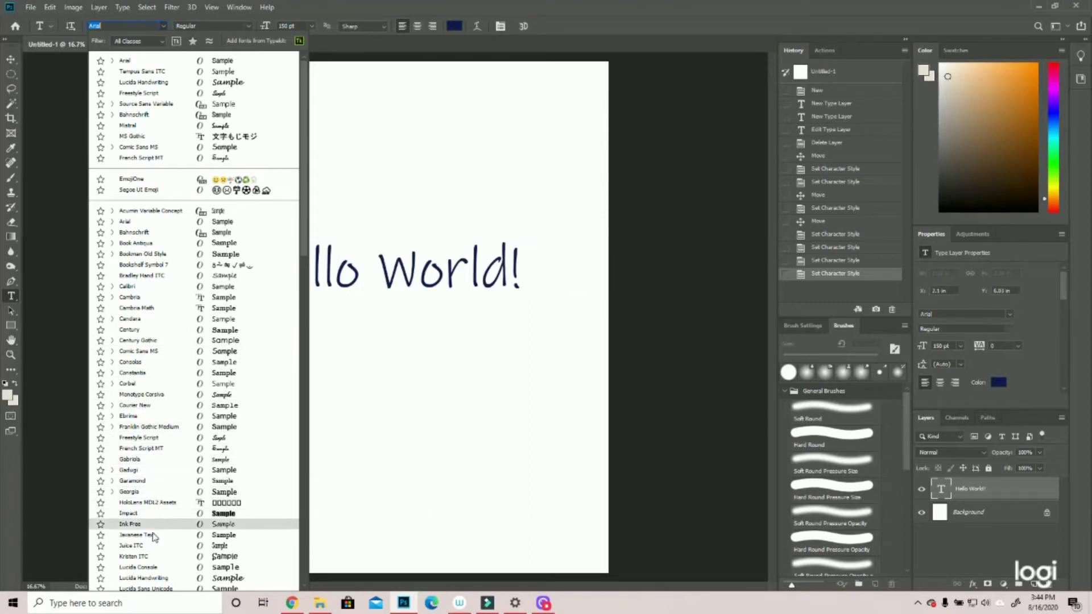
scroll(152, 555, "down", 1)
scroll(151, 555, "down", 2)
scroll(150, 550, "down", 5)
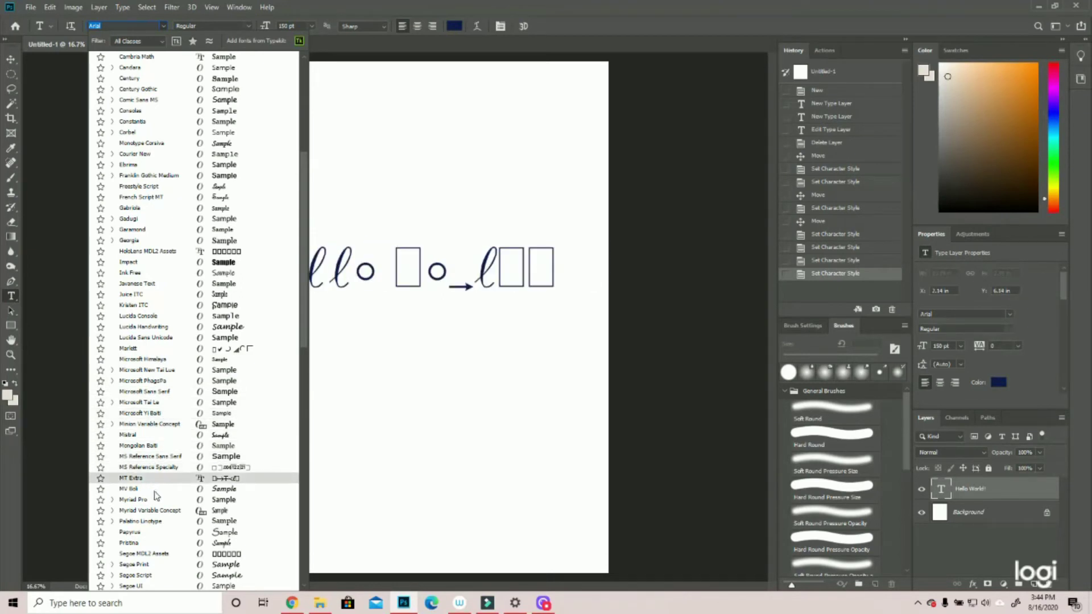
scroll(157, 495, "down", 3)
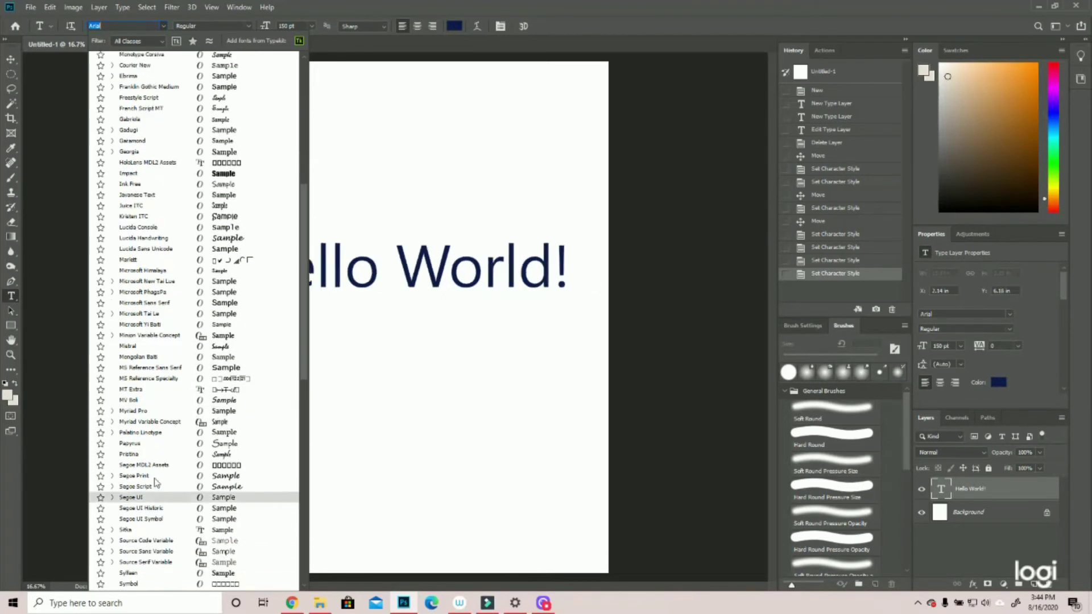
scroll(174, 230, "up", 1)
scroll(173, 228, "up", 10)
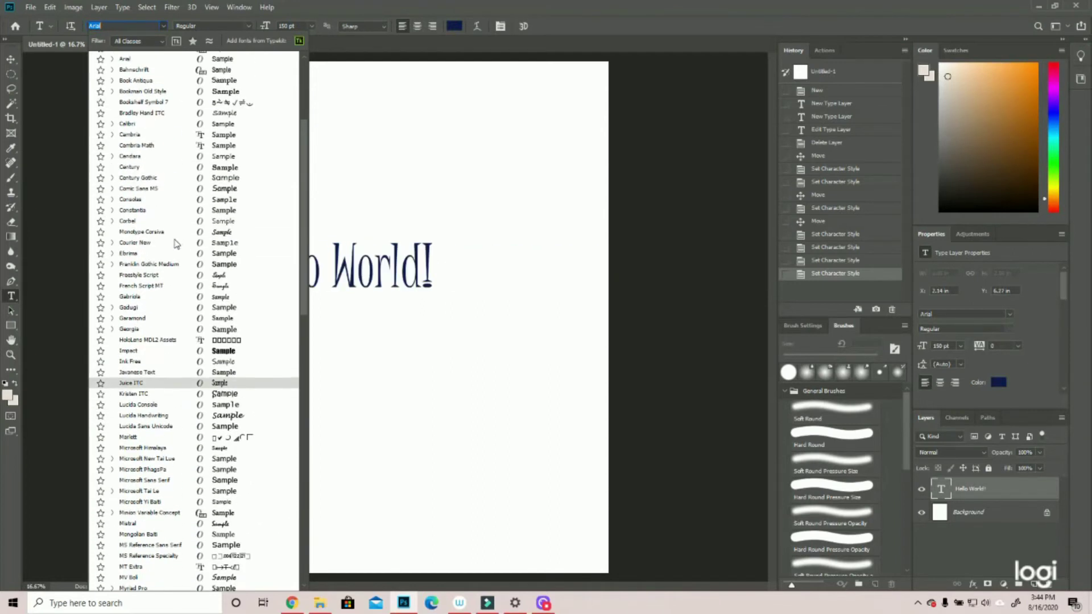
left_click(137, 61)
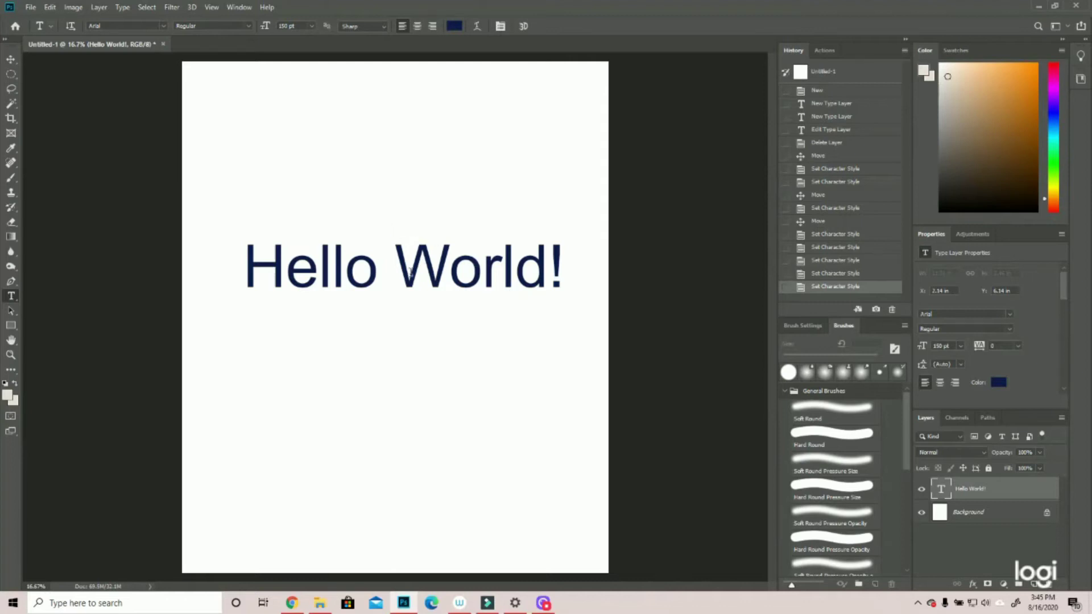
Try an Arc warp on the Hello World! text with a horizontal distortion of -4%.
left_click(478, 28)
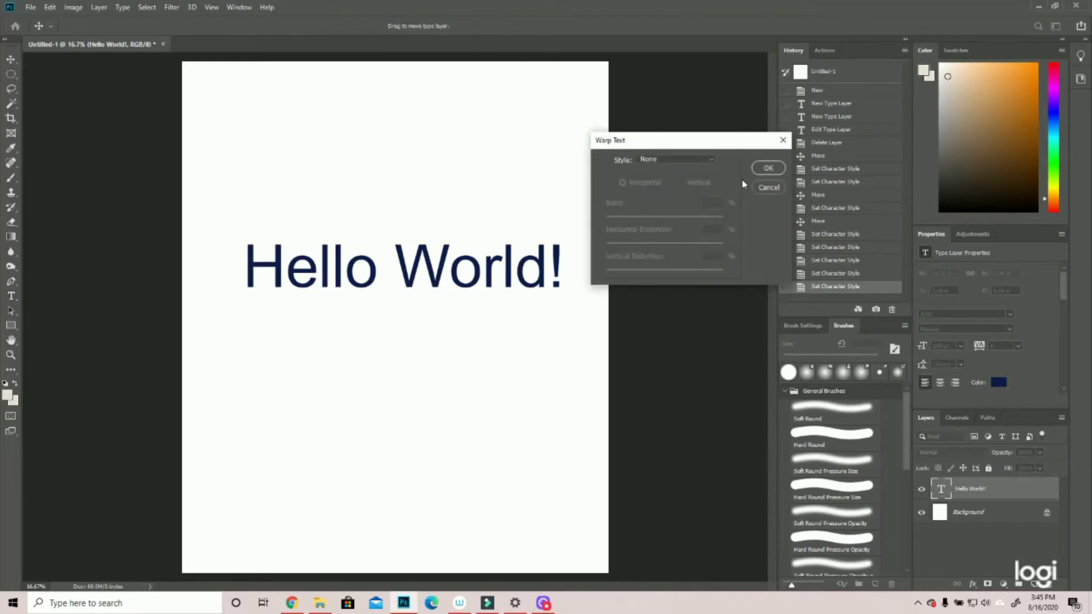
left_click(712, 160)
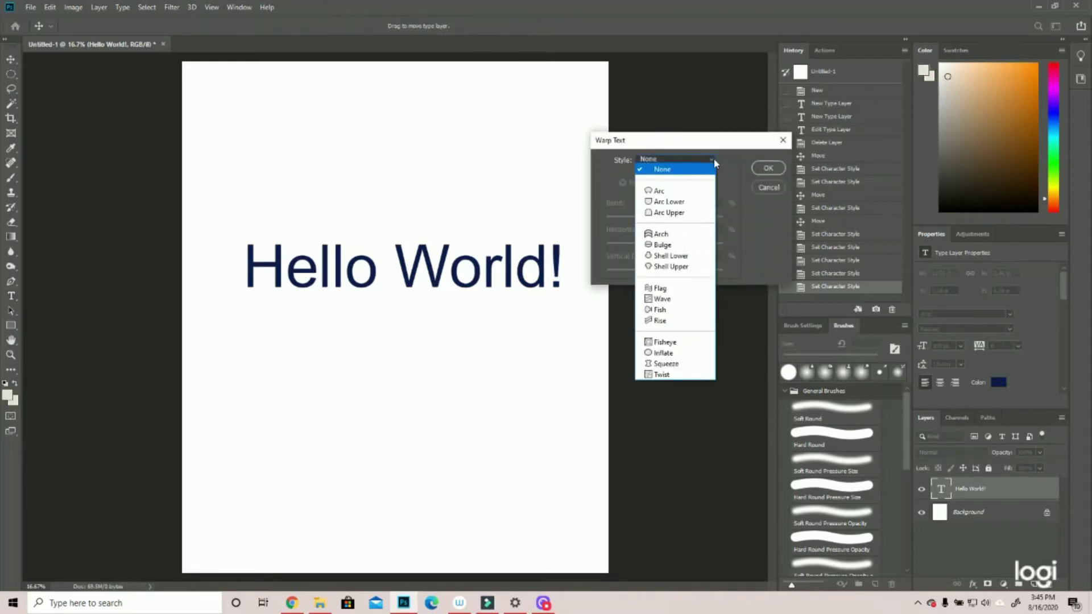
left_click(677, 192)
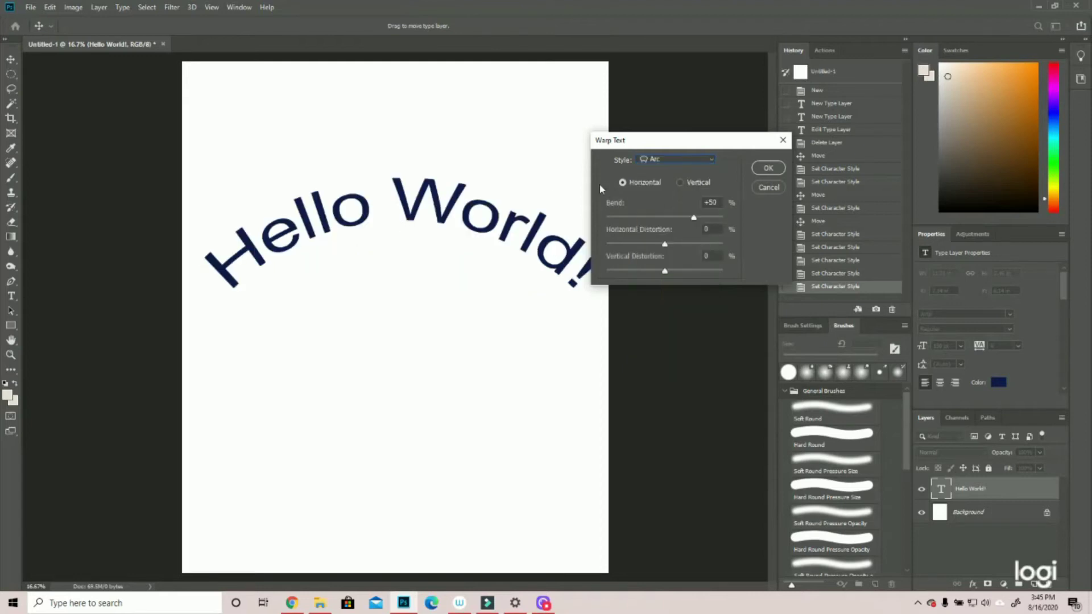
left_click_drag(694, 218, 661, 245)
Try the Arc Lower, Arc Upper and Flag warp styles on the Hello World! text.
left_click(713, 164)
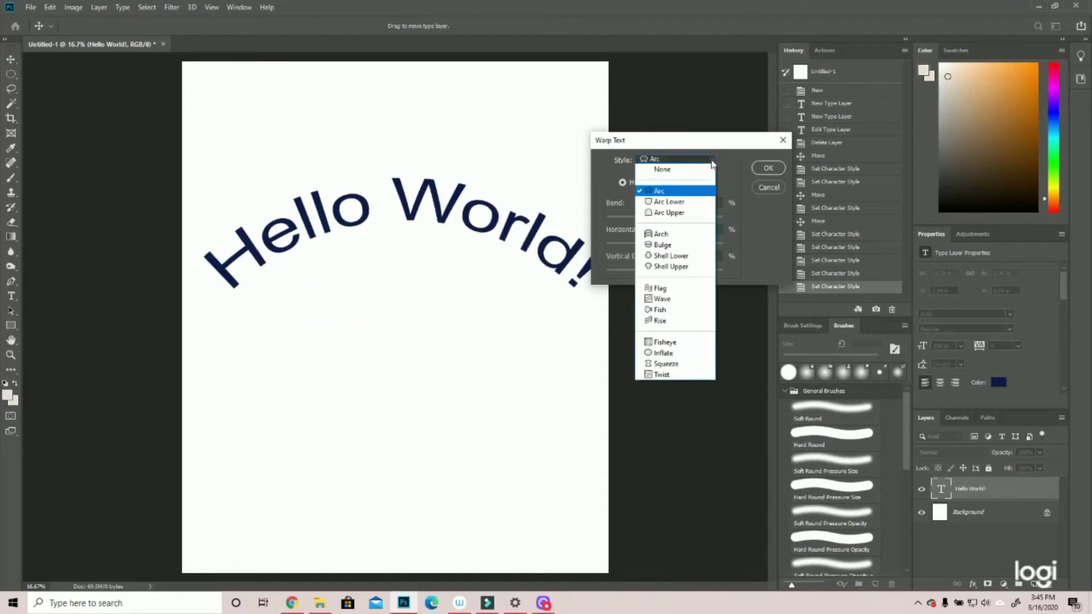
left_click(681, 201)
left_click(708, 162)
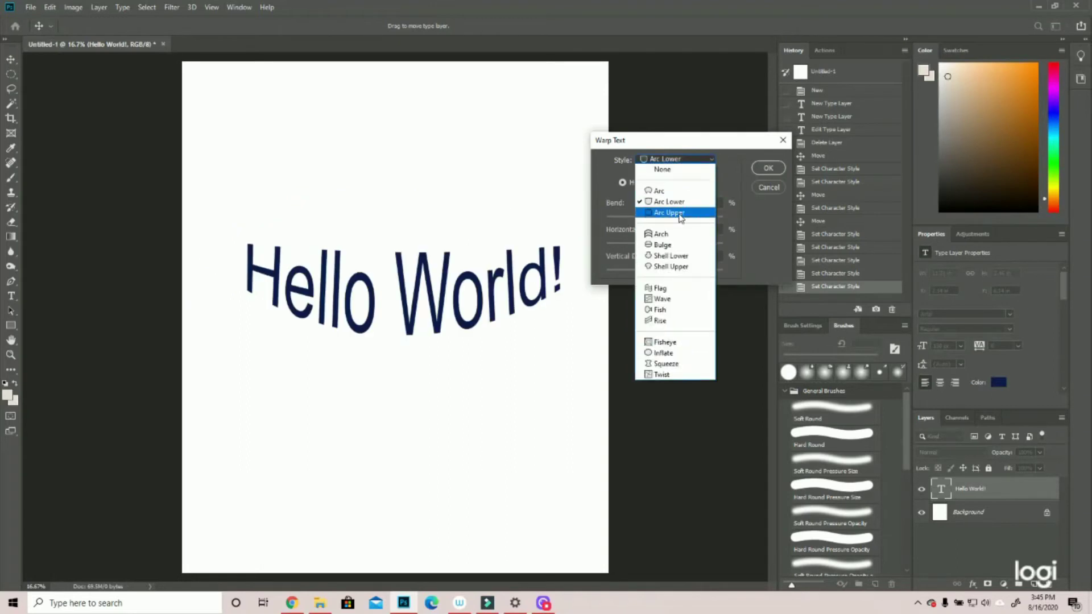
left_click(681, 214)
left_click(710, 166)
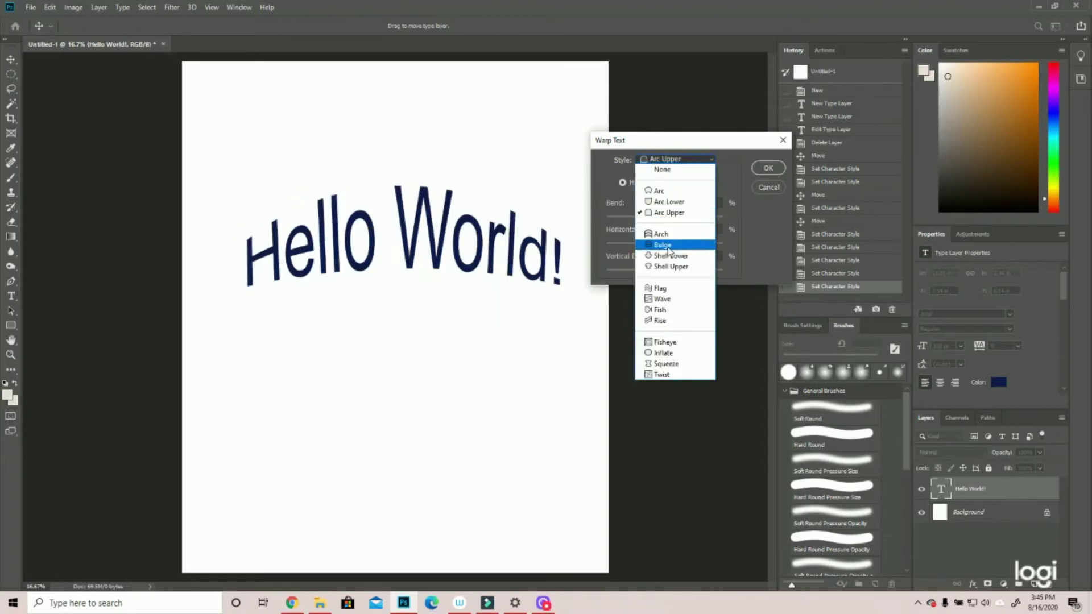
left_click(664, 293)
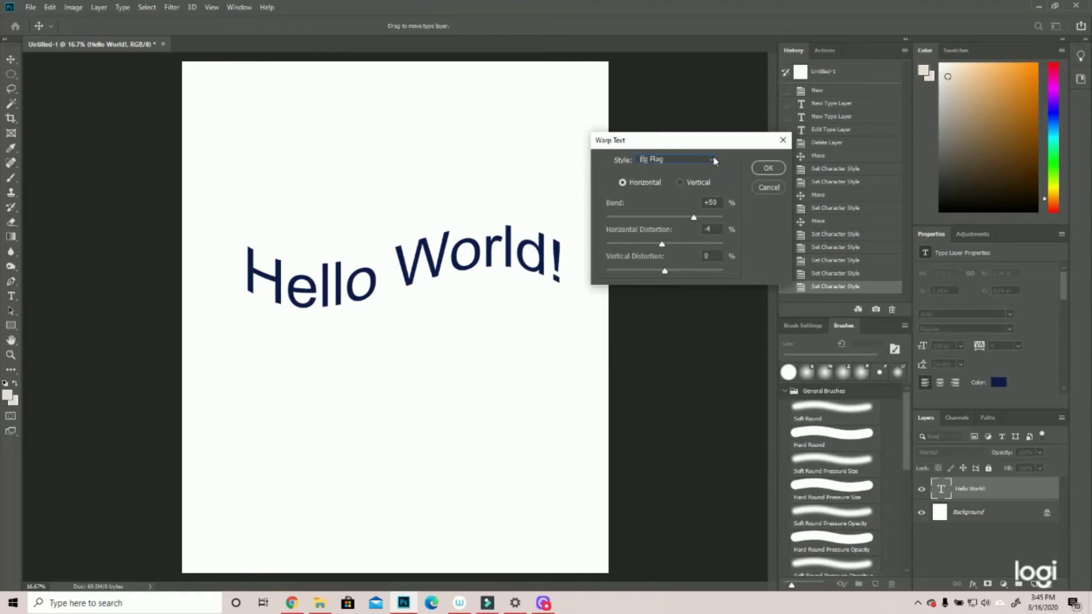
Try the Wave, Fish and Fisheye warp styles on the Hello World! text.
left_click(716, 162)
left_click(663, 296)
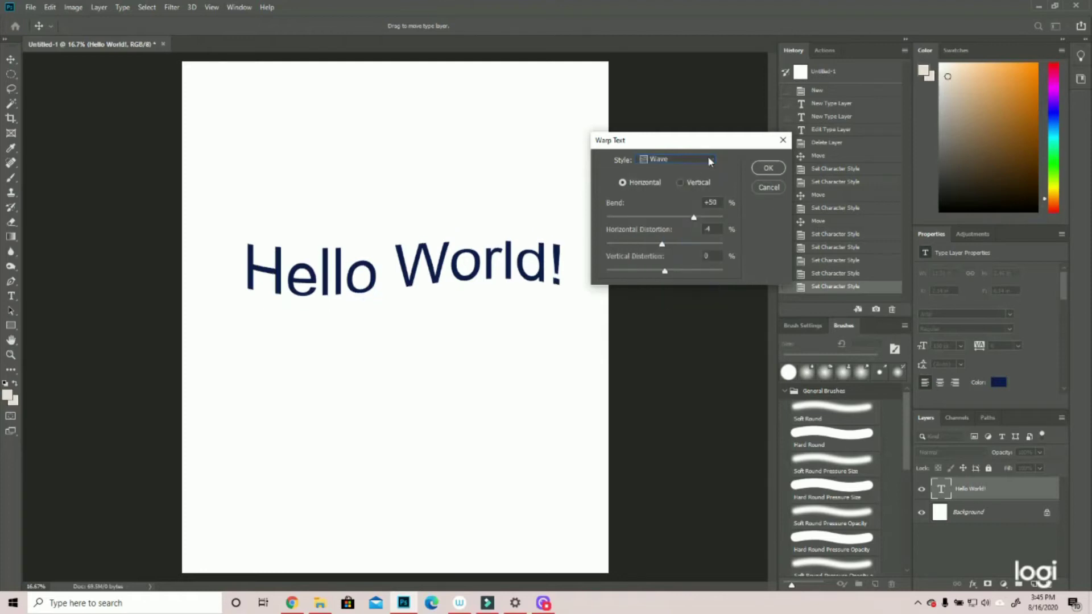
left_click(709, 162)
left_click(667, 314)
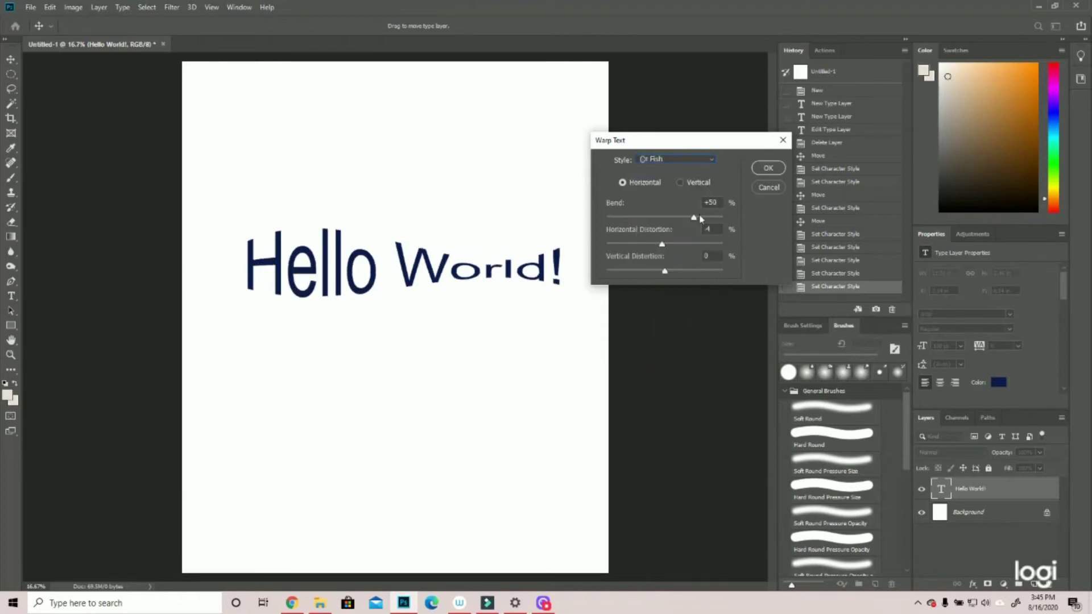
left_click(712, 159)
left_click(663, 350)
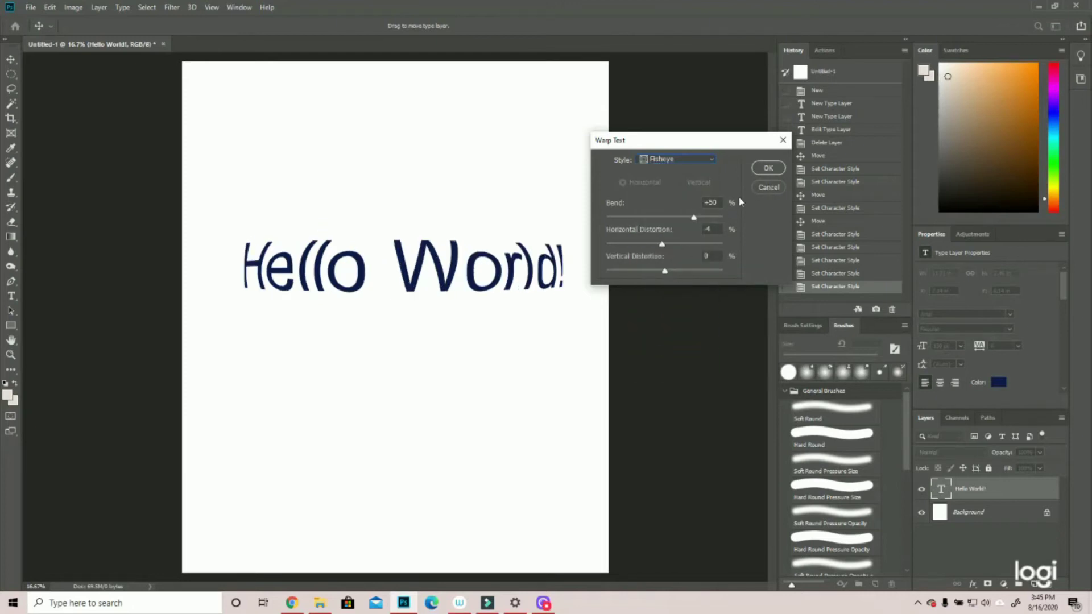
Set the warp style back to Arc and cancel the text warp.
left_click(711, 162)
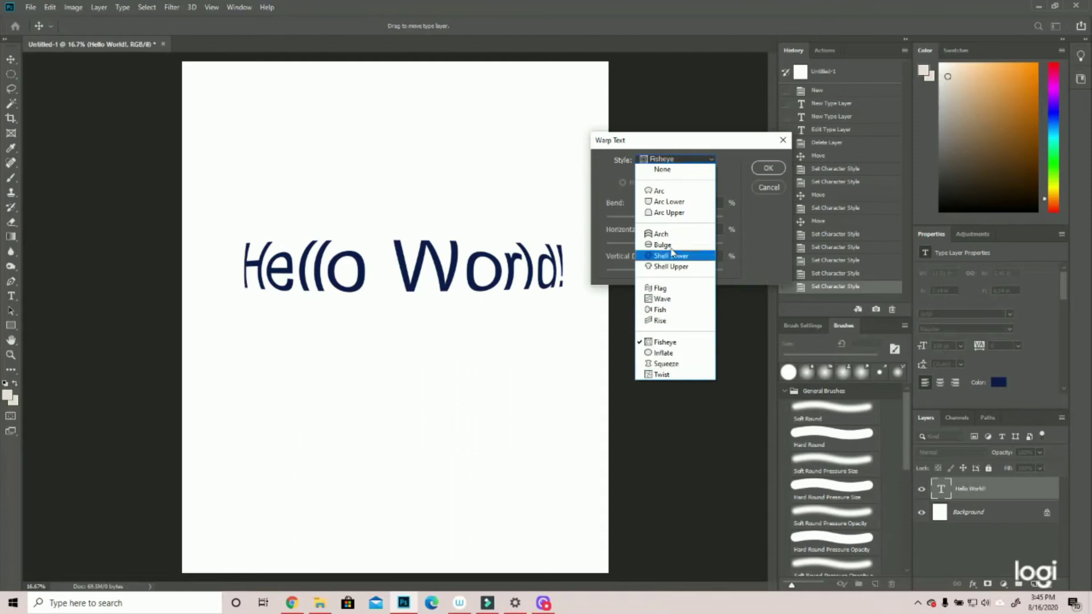
left_click(668, 190)
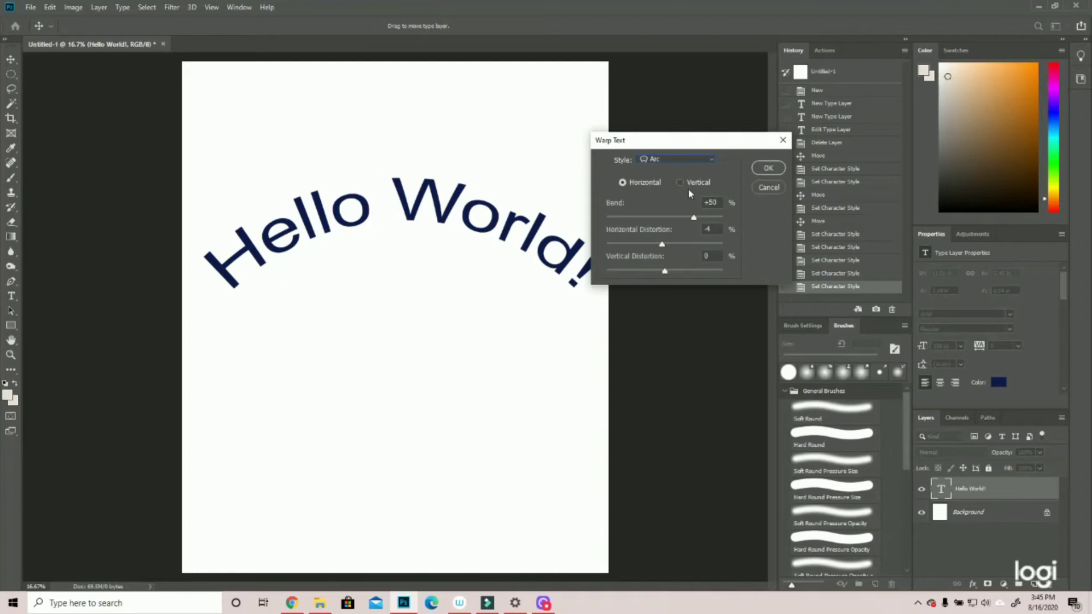
left_click(770, 189)
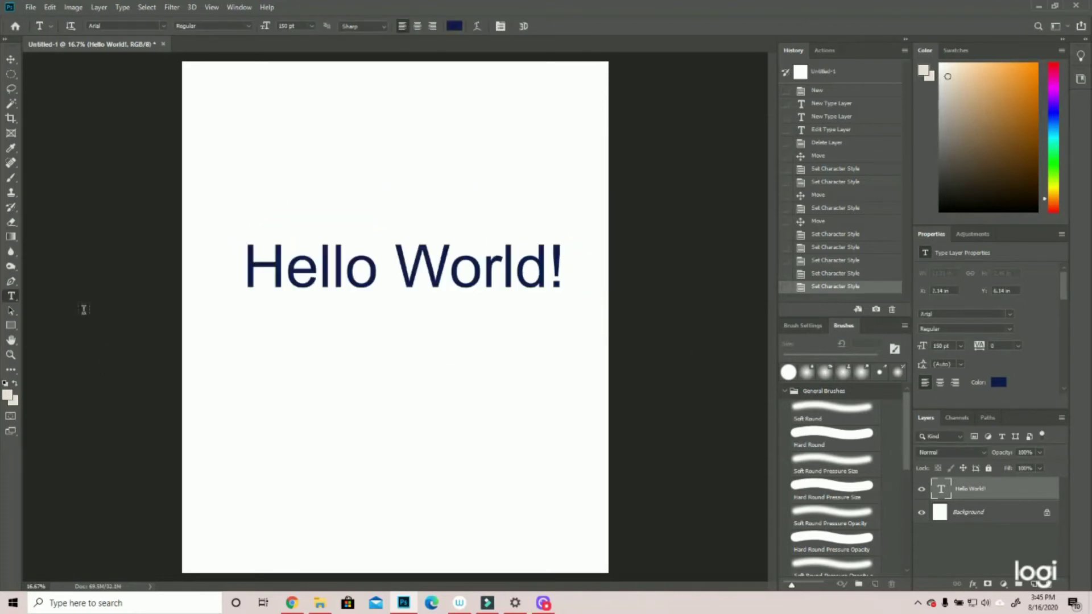
Open the Blending Options of the Hello World! layer.
right_click(993, 492)
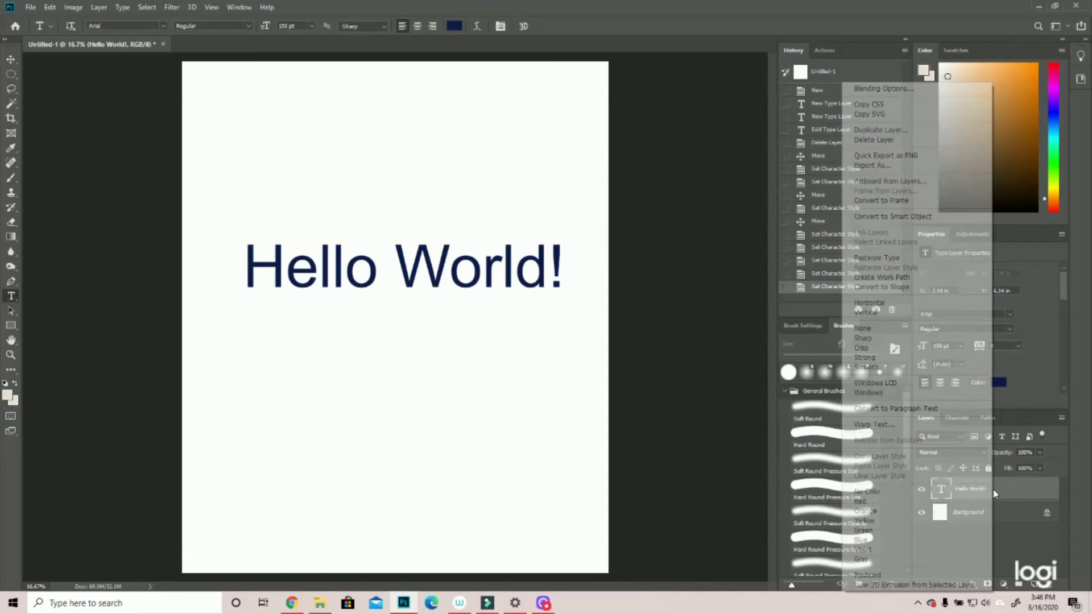
left_click(1023, 500)
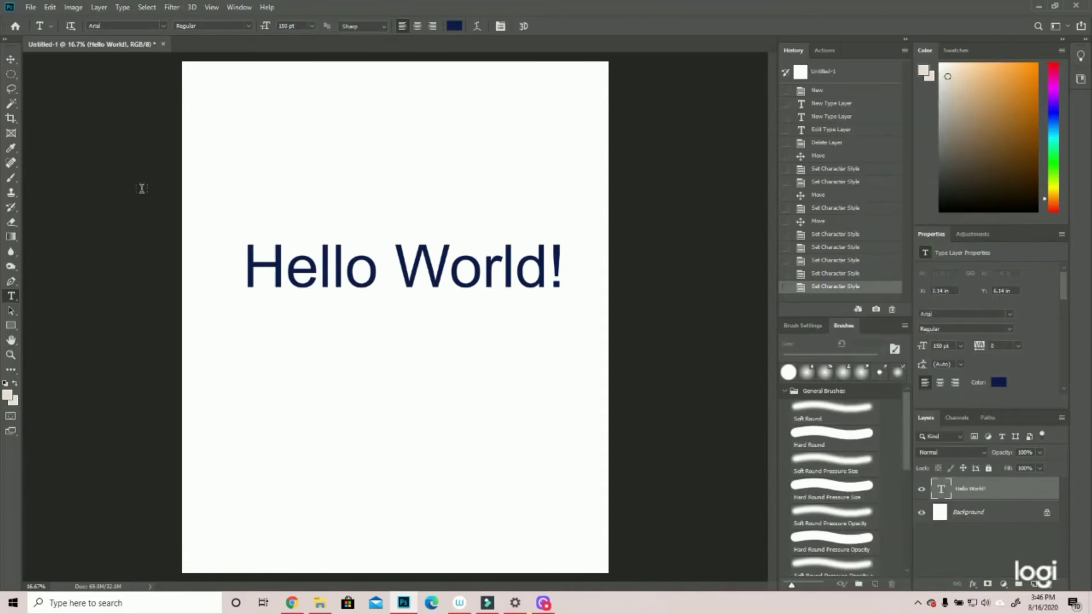
right_click(1002, 493)
left_click(1025, 416)
right_click(1030, 491)
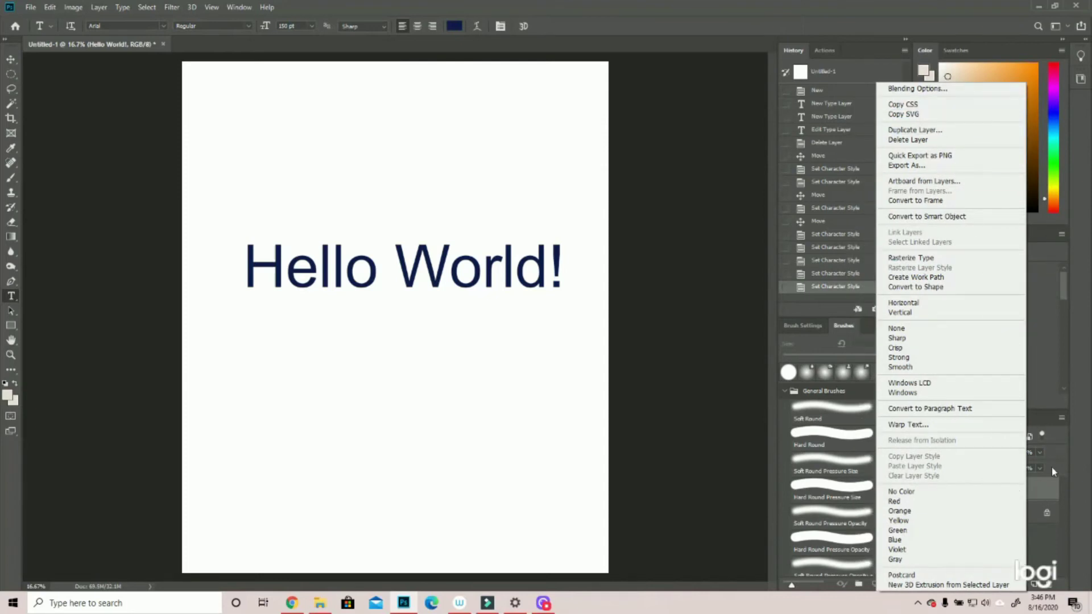
left_click(923, 90)
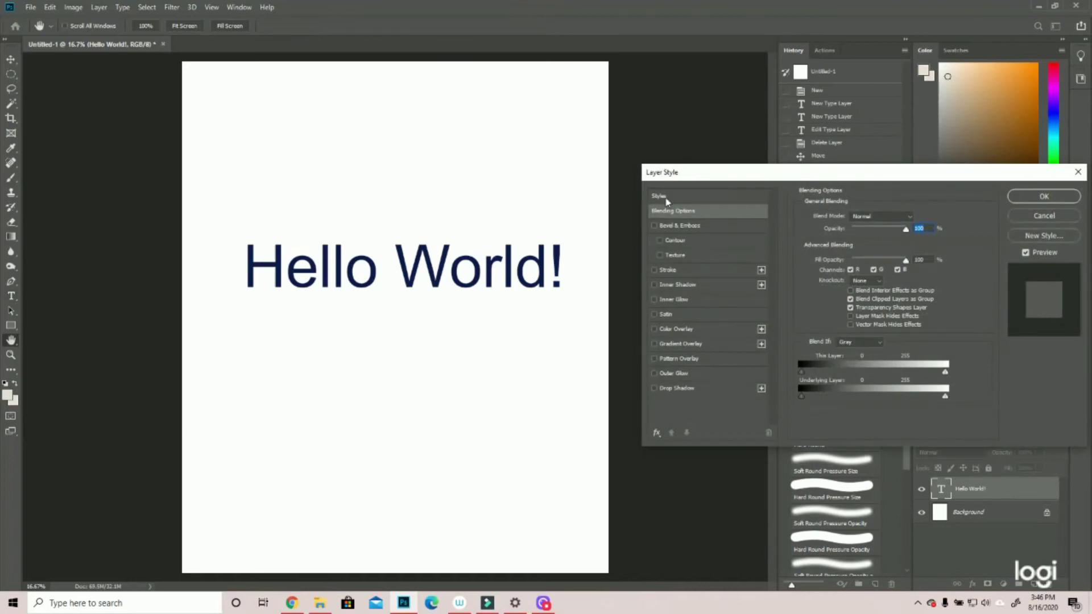
key("ctrl+plus")
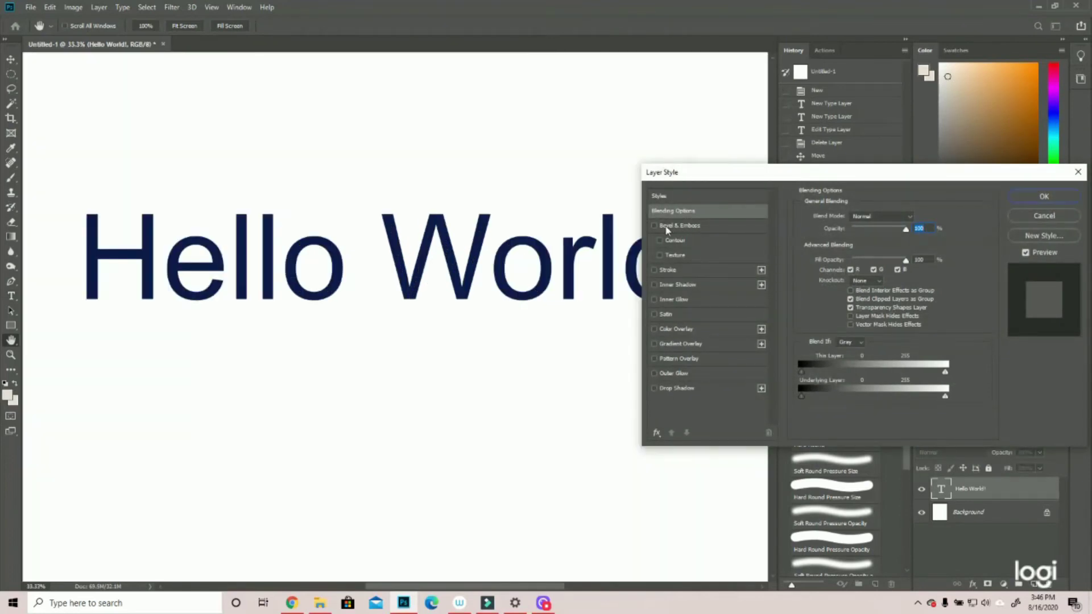
Enable Bevel & Emboss with Contour and Texture on the text, setting the size to 79 px and softening it slightly.
left_click(667, 228)
left_click(661, 256)
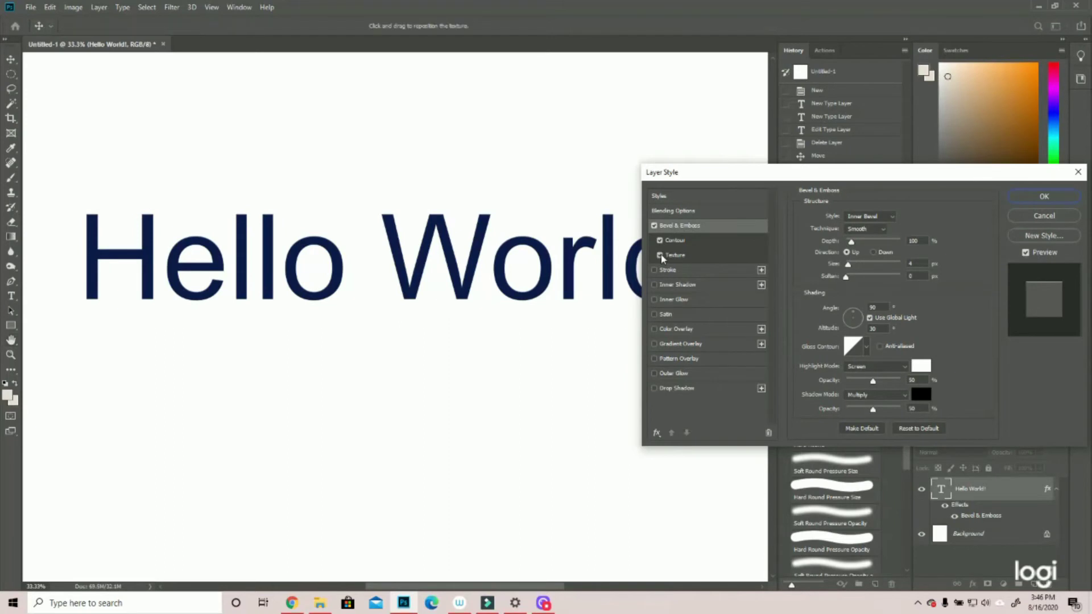
left_click_drag(848, 268, 869, 273)
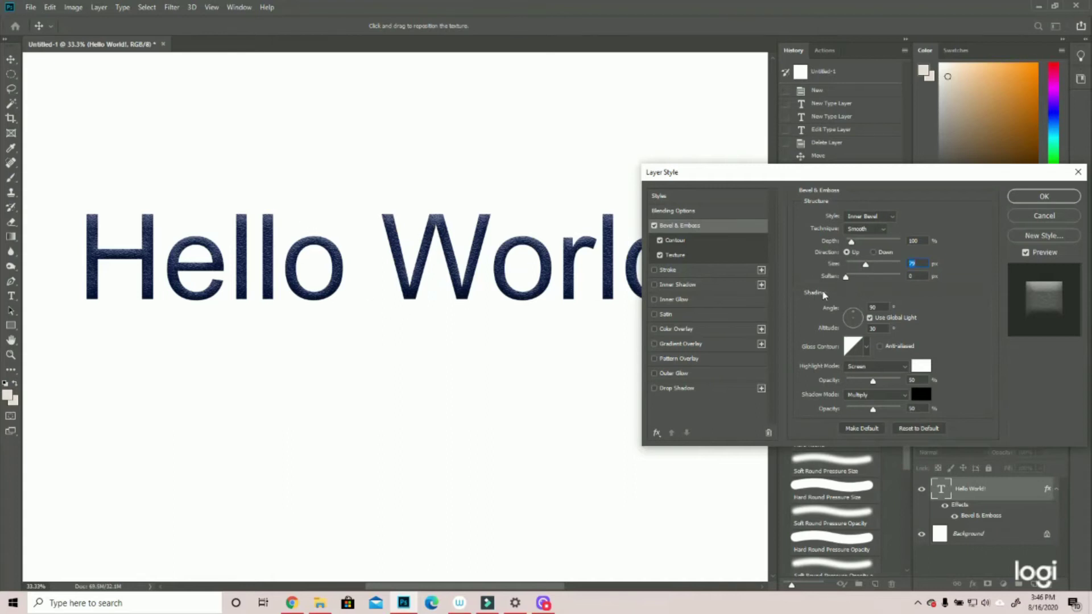
left_click_drag(846, 277, 853, 284)
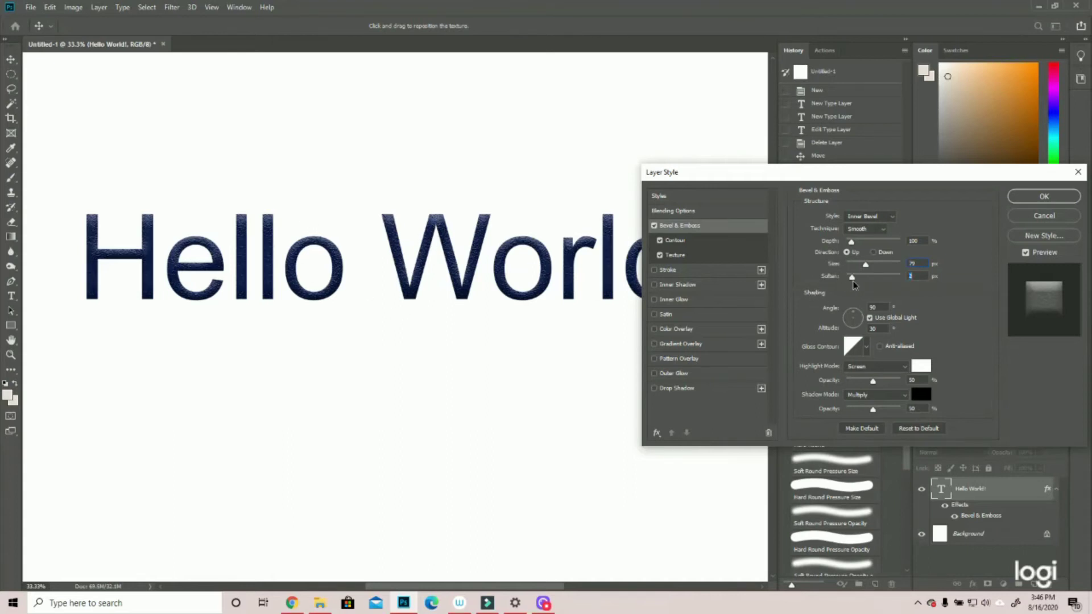
Try two other contour presets for the bevel and return to the linear diagonal contour.
left_click(697, 243)
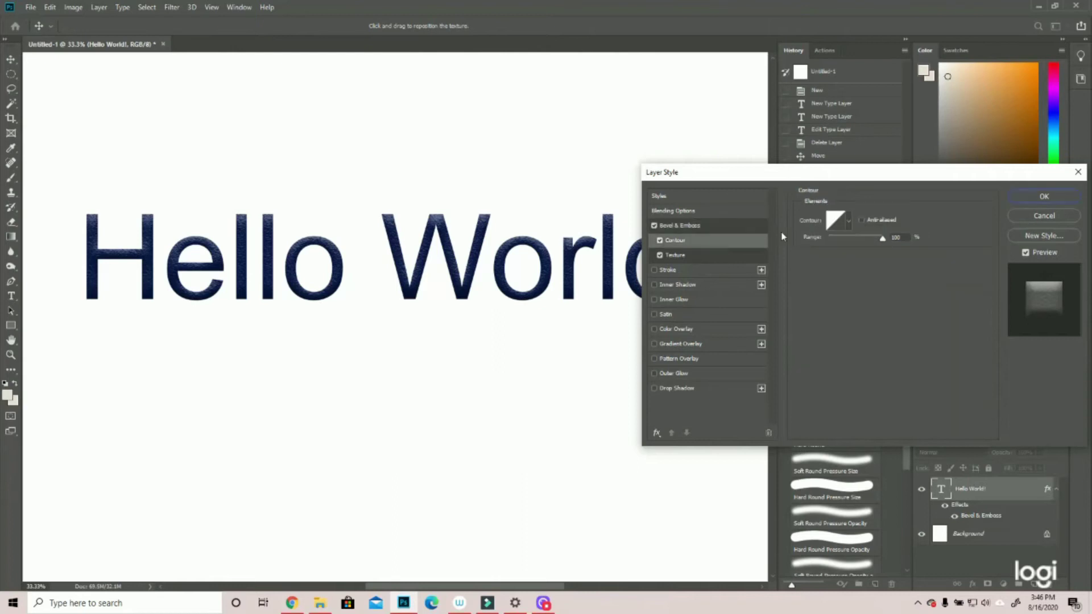
left_click(848, 221)
left_click(833, 246)
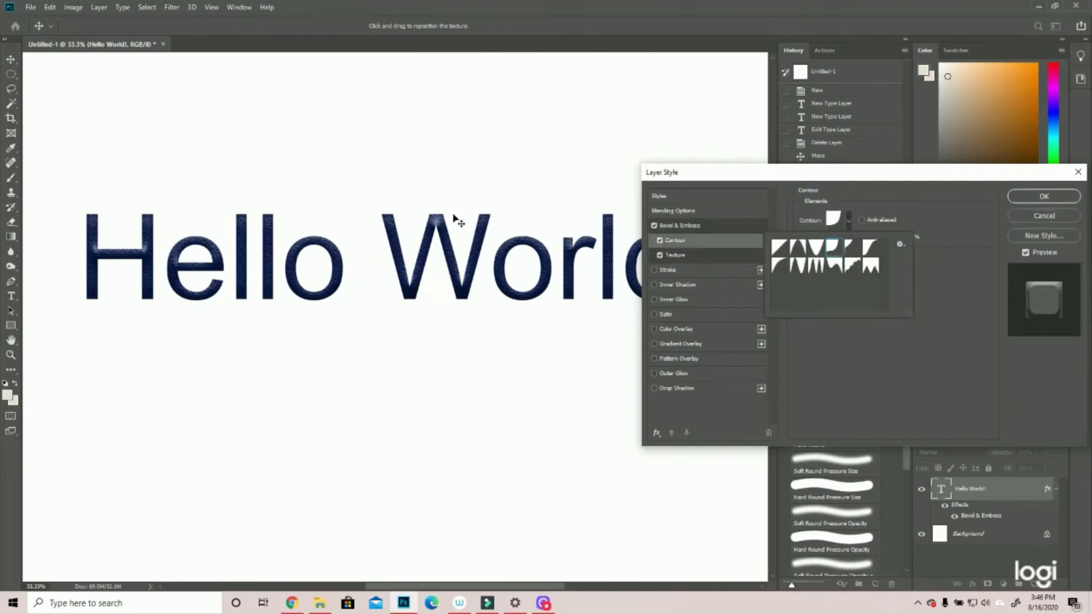
left_click(797, 266)
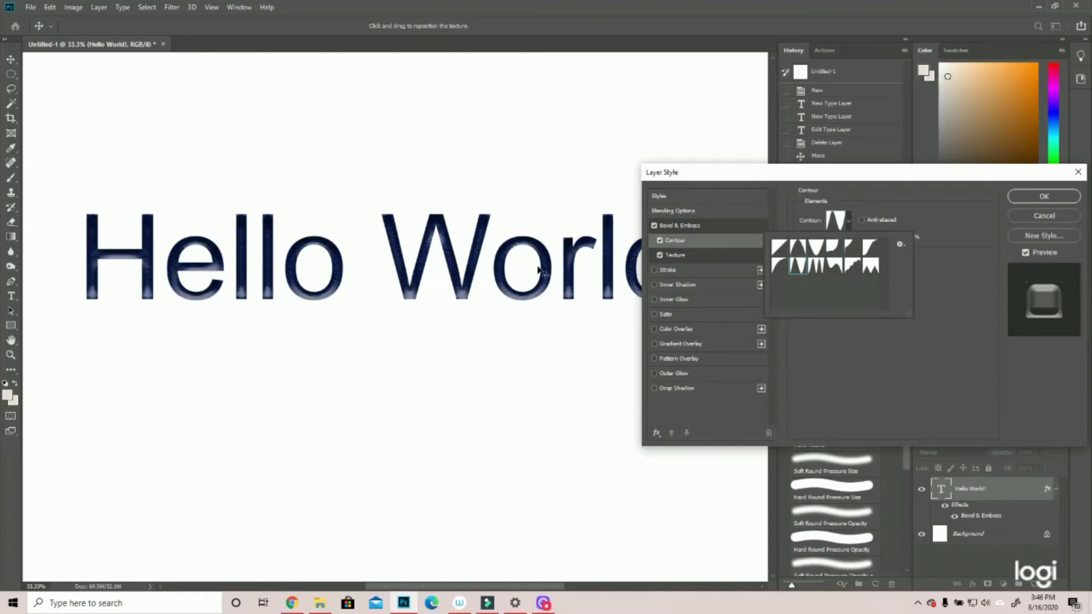
left_click(780, 249)
left_click(850, 226)
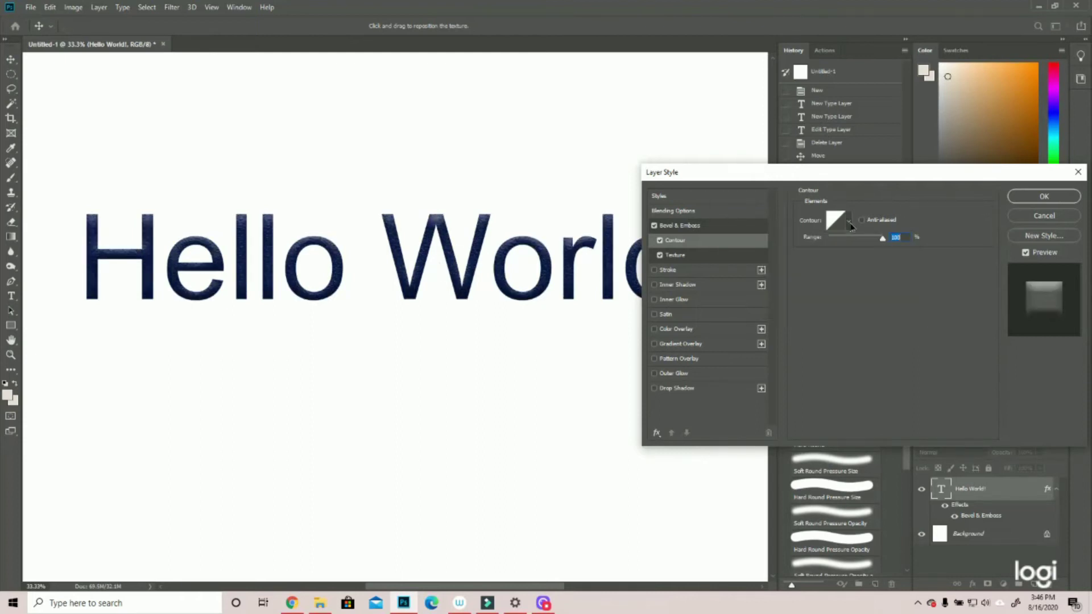
Adjust the bevel texture to a 31% scale with near-zero depth, and turn off Texture and Bevel & Emboss.
left_click(695, 258)
mouse_move(858, 259)
left_mouse_down()
mouse_move(836, 260)
mouse_move(872, 270)
mouse_move(857, 272)
left_mouse_up()
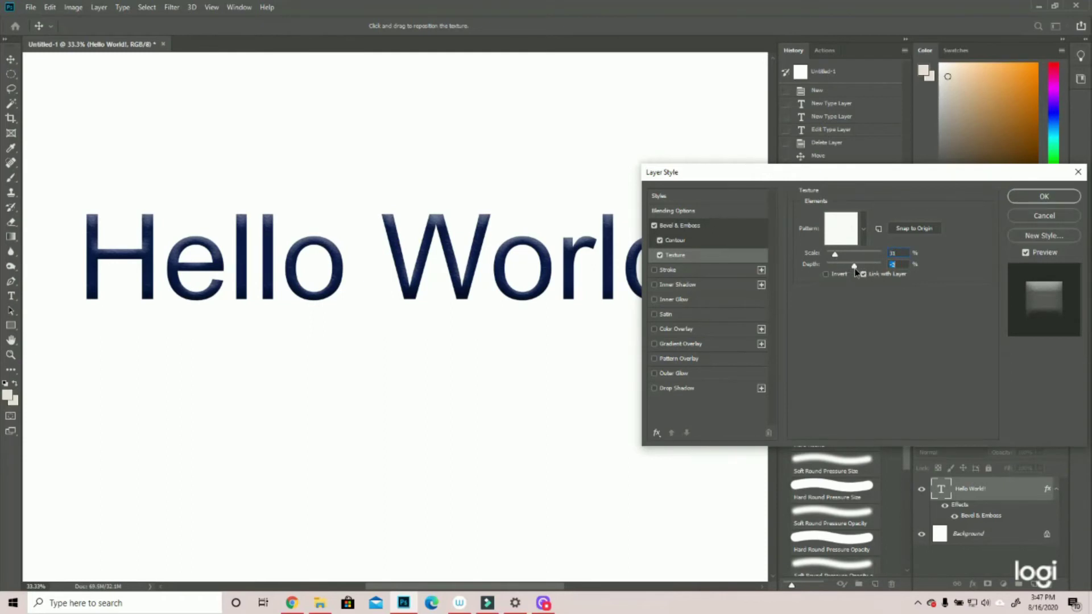
left_click(657, 255)
left_click(654, 226)
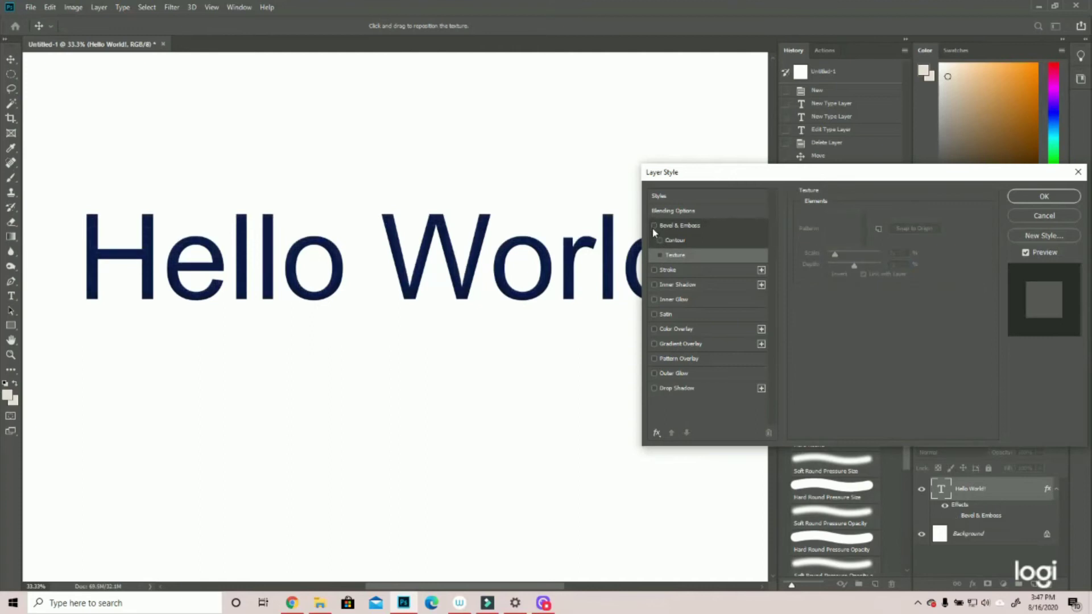
Add a Stroke effect to the text, try red and blue, and set the stroke color to bright green (49dd1b).
left_click(683, 271)
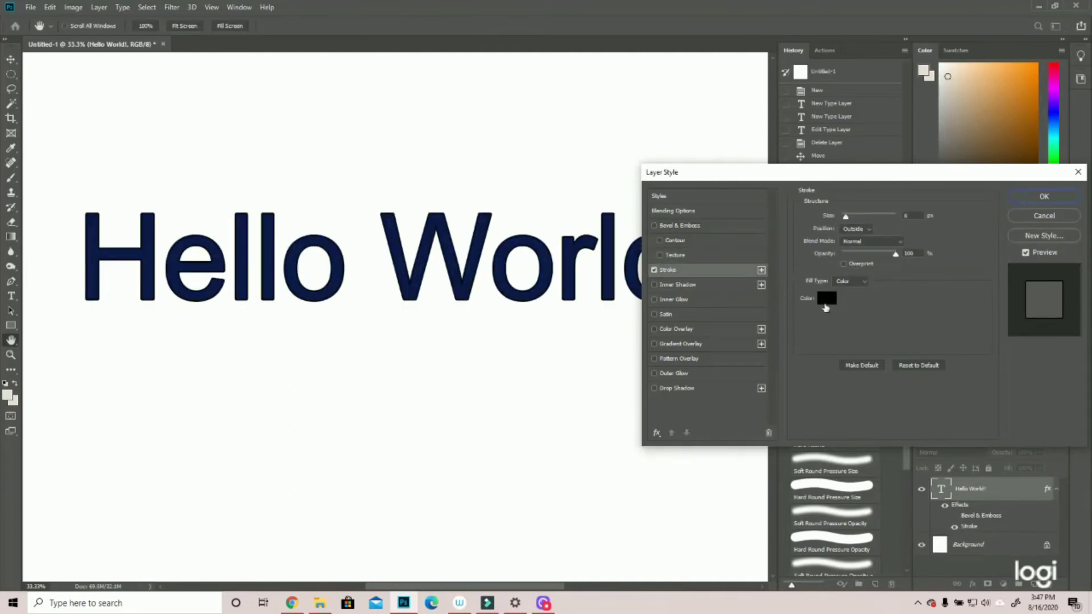
left_click(826, 300)
left_click(922, 255)
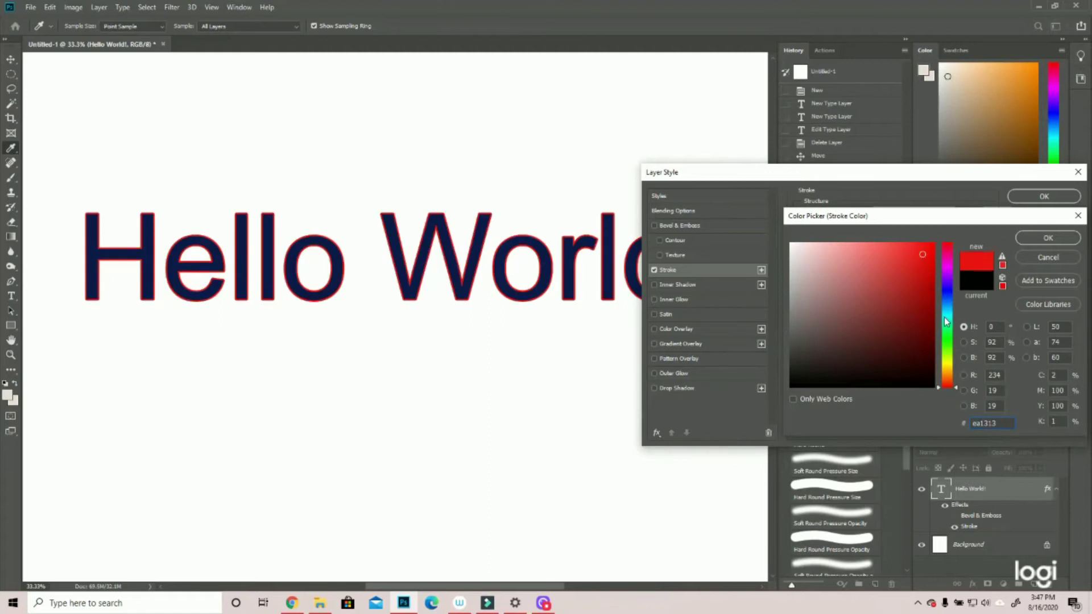
left_click(950, 289)
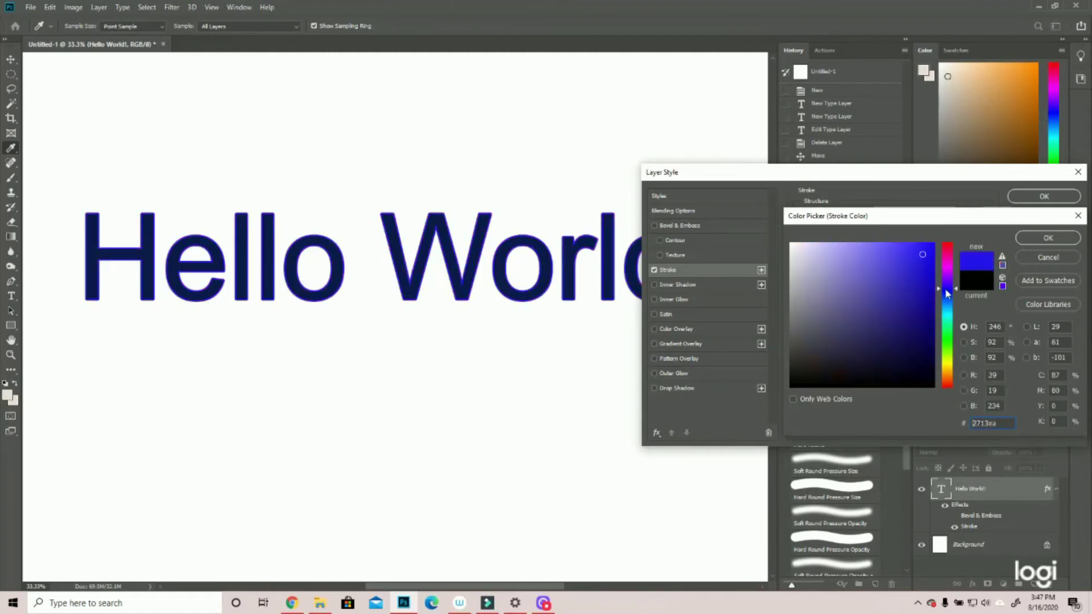
left_click(817, 259)
left_click(828, 304)
left_click(948, 384)
left_click(948, 345)
left_click(931, 246)
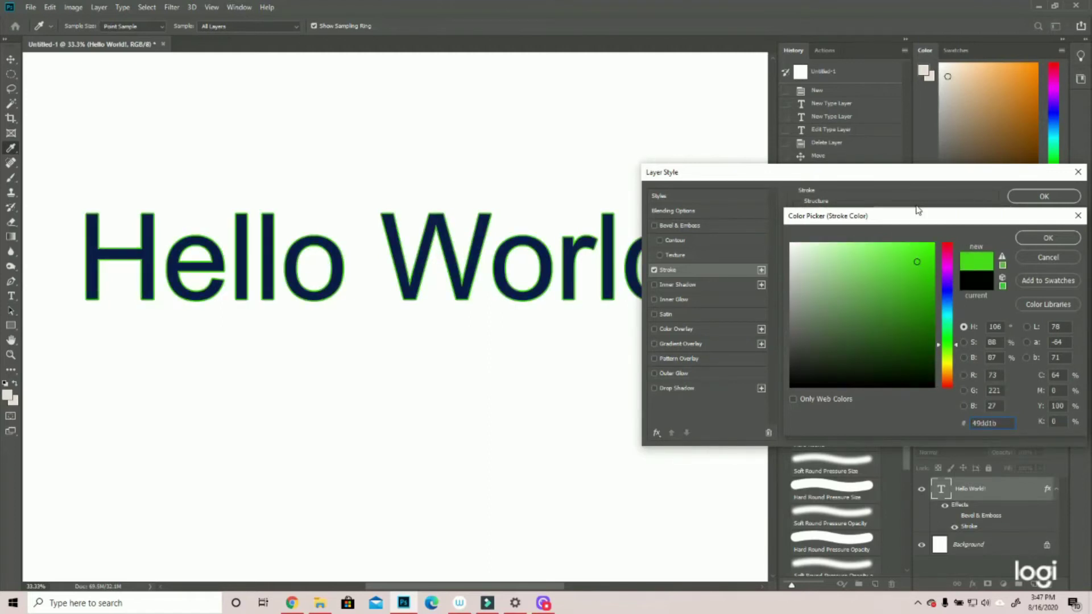
left_click(1049, 237)
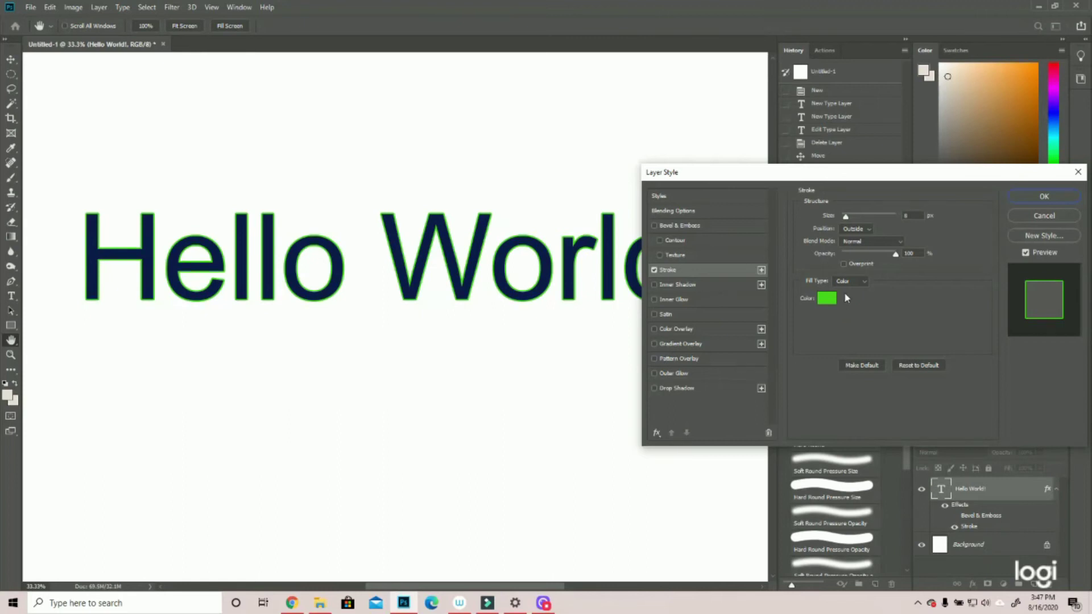
Change the stroke color to near-black (040404).
left_click(829, 298)
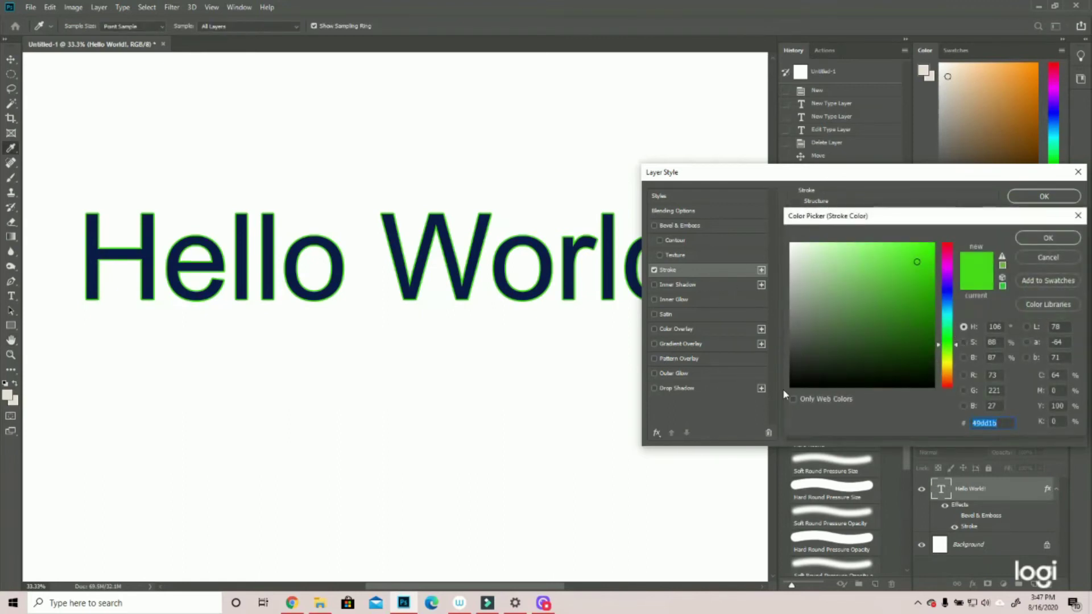
left_click(790, 387)
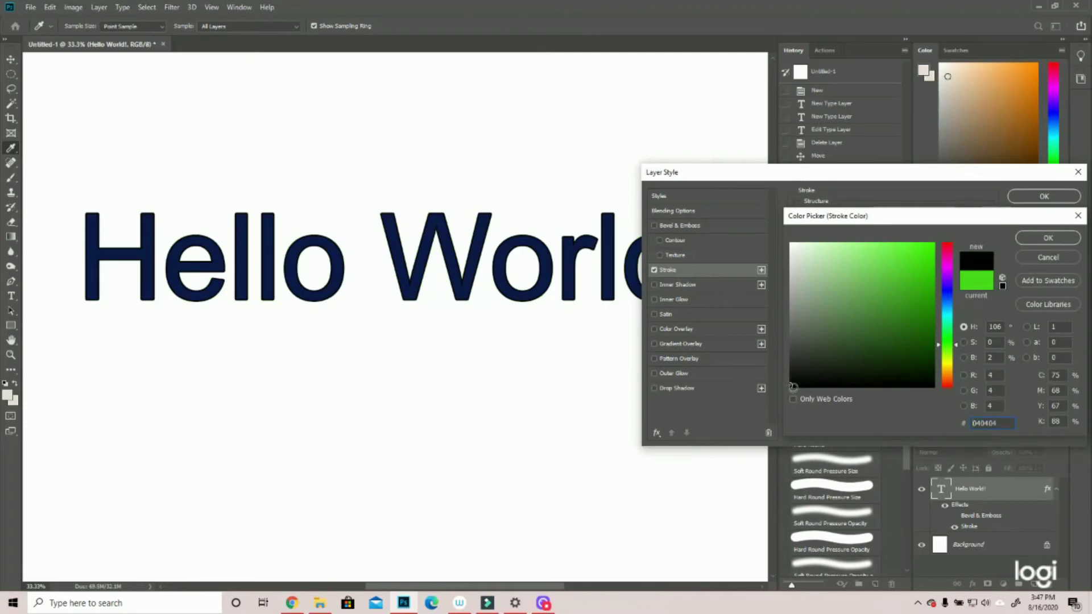
left_click(1048, 238)
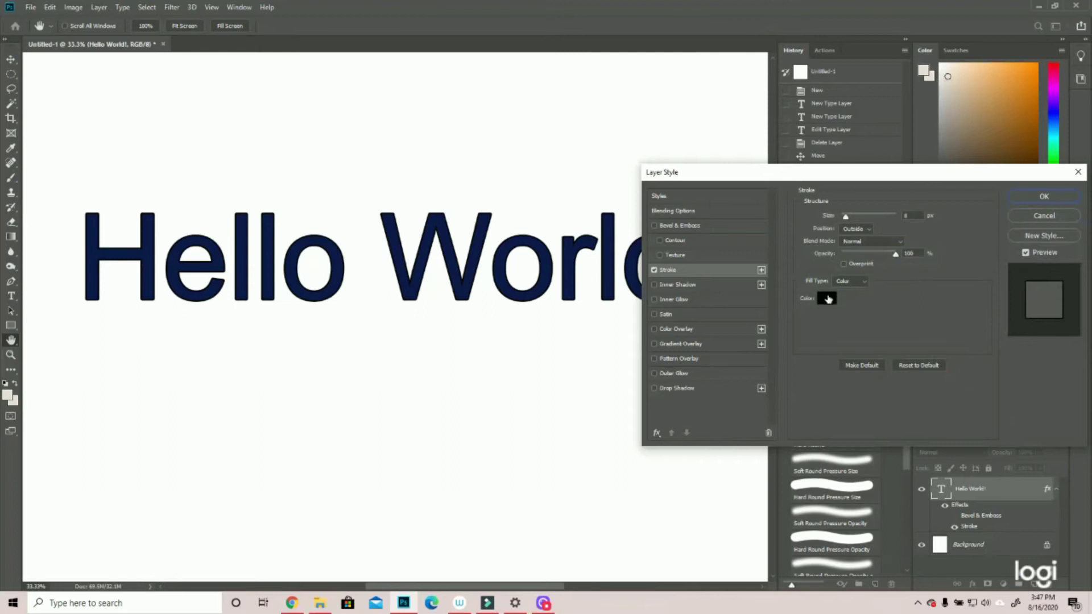
Set the stroke color to golden orange (eaa92b) and the stroke size to 6 px.
left_click(828, 301)
mouse_move(827, 298)
left_mouse_down()
mouse_move(878, 261)
mouse_move(859, 310)
mouse_move(791, 322)
mouse_move(887, 366)
mouse_move(862, 339)
left_mouse_up()
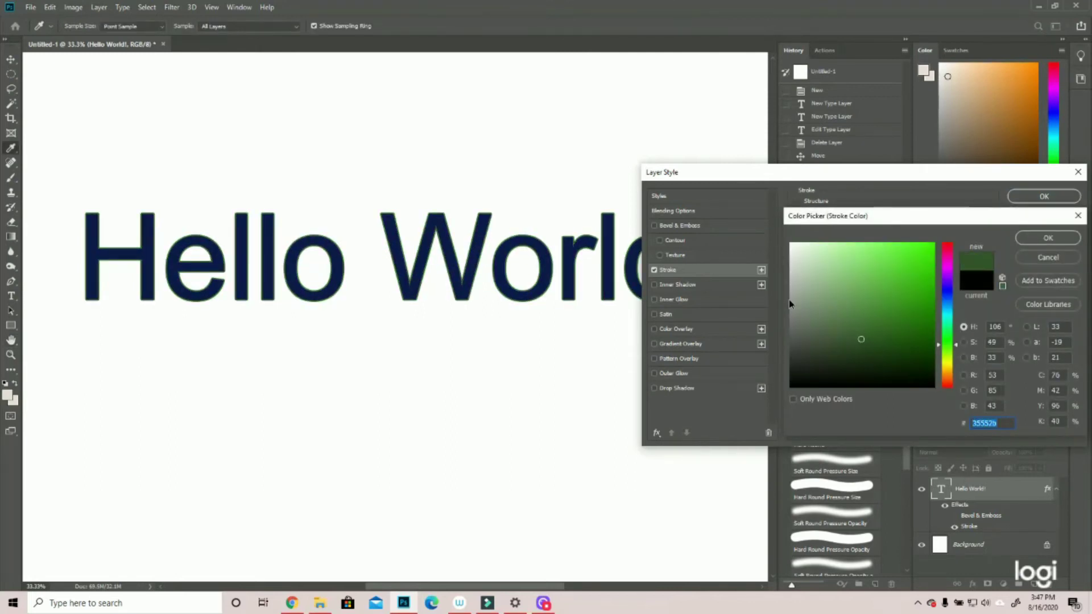
left_click(789, 299)
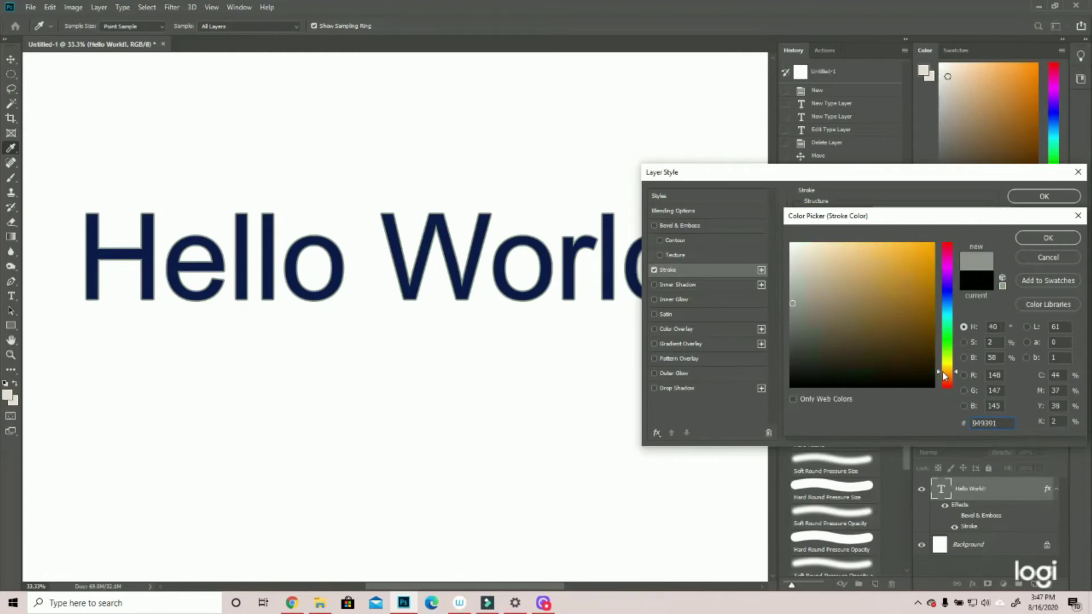
left_click(908, 254)
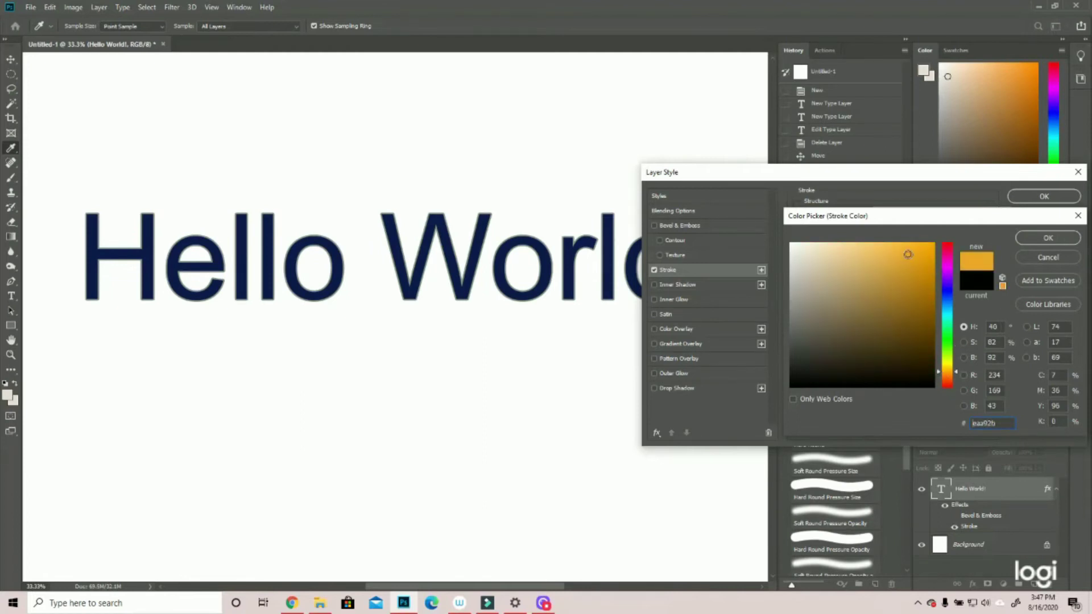
left_click(1030, 239)
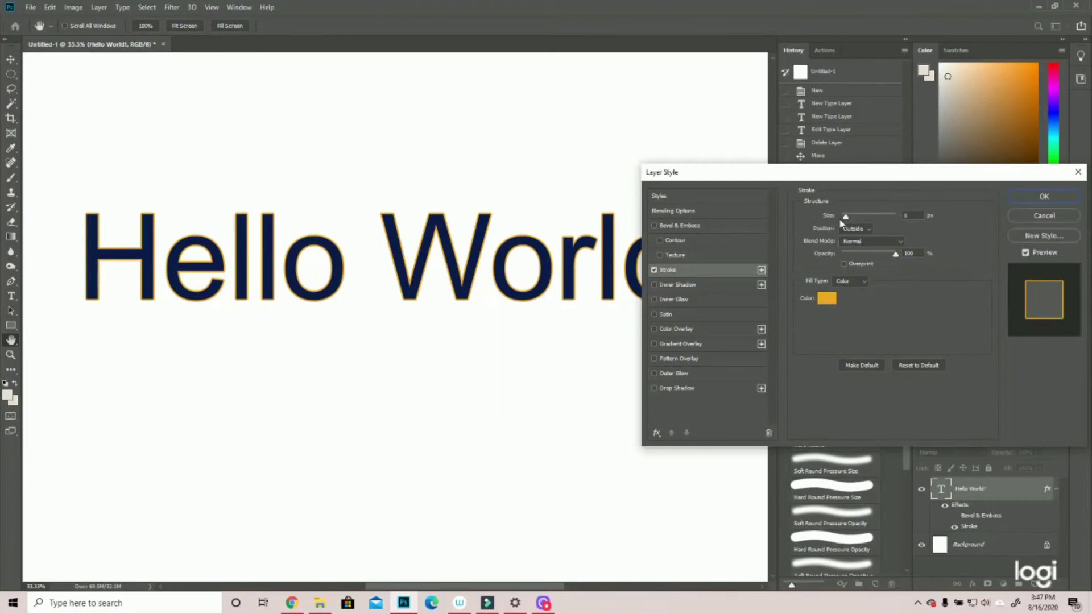
mouse_move(847, 218)
left_mouse_down()
mouse_move(877, 219)
mouse_move(849, 222)
left_mouse_up()
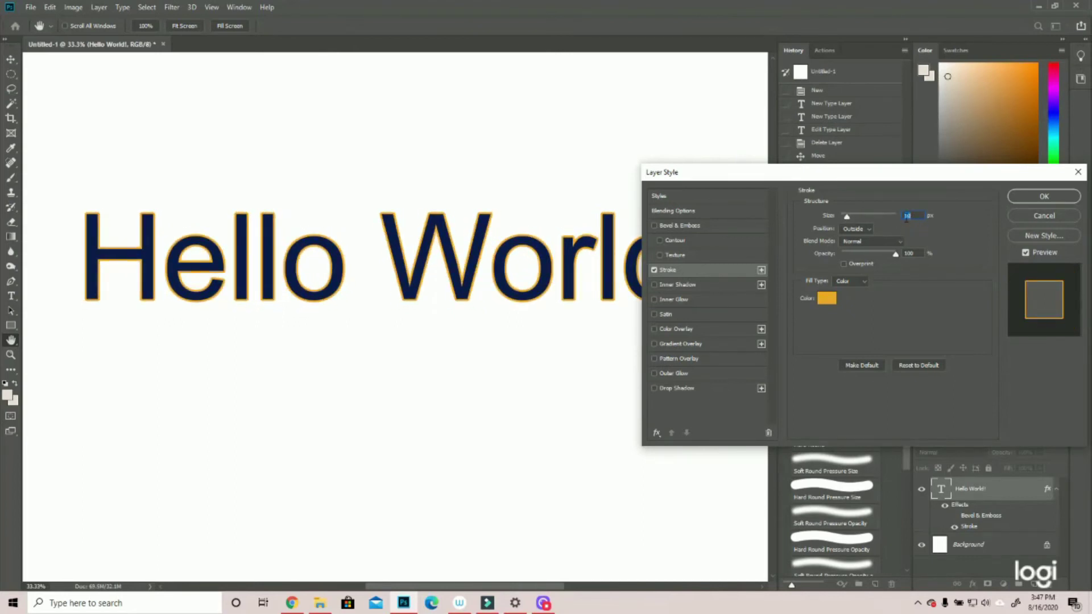
type("6")
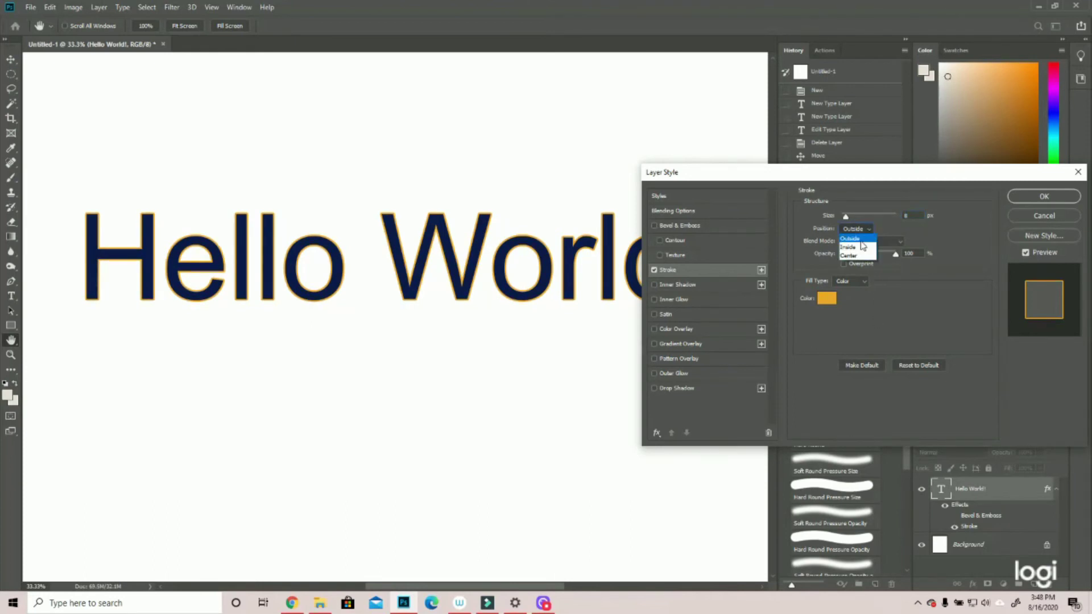
Try the Inside stroke position, return it to Outside, and turn off the Stroke effect.
left_click(861, 247)
left_click(868, 230)
left_click(861, 239)
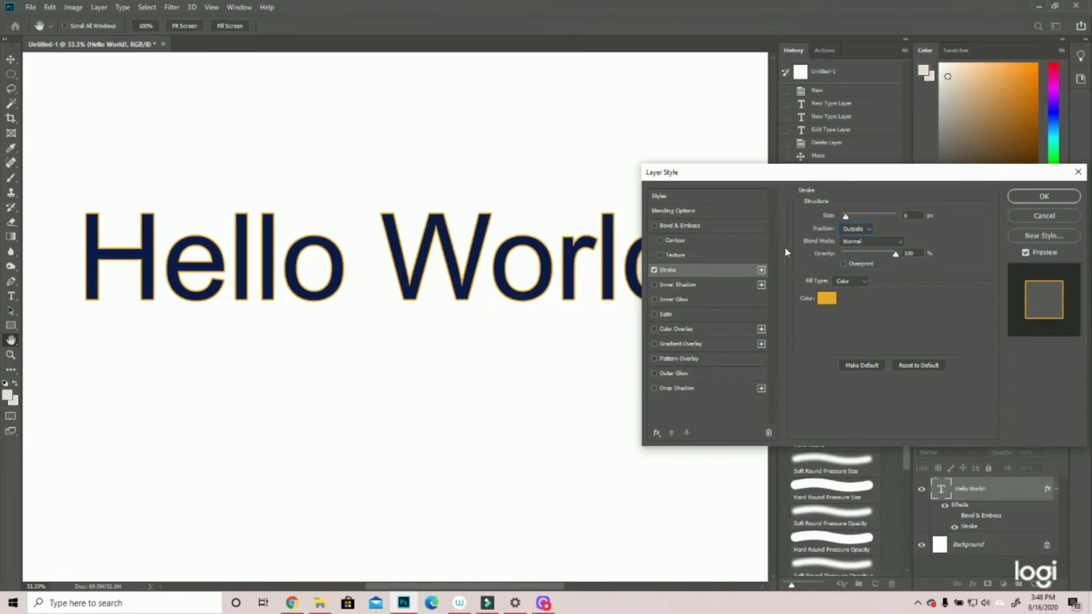
left_click(654, 271)
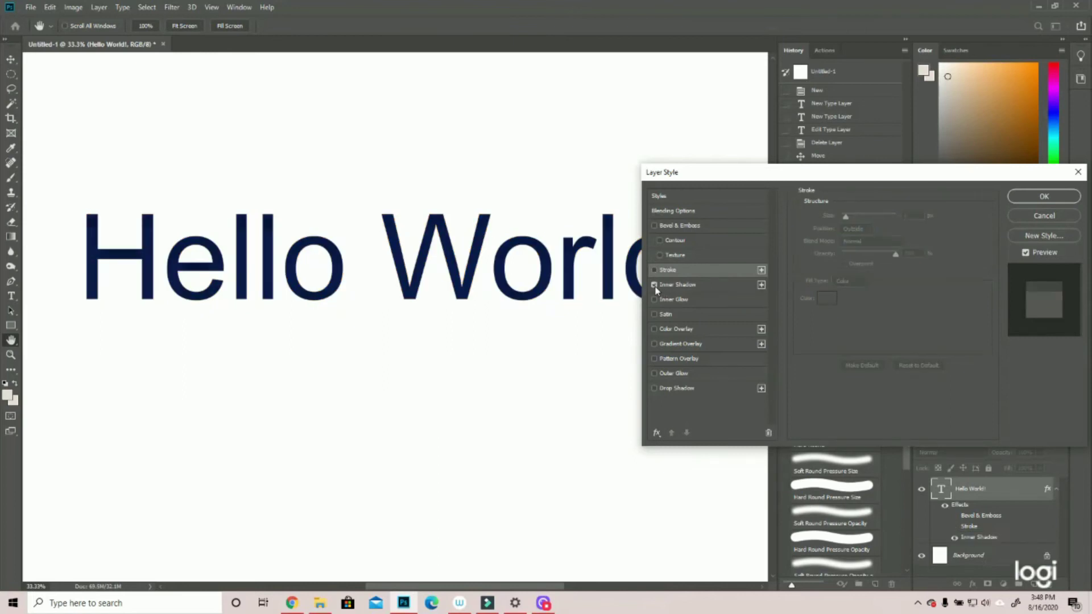
Enable Inner Shadow on the text, lower its opacity to about 15%, and turn the effect off.
left_click(654, 285)
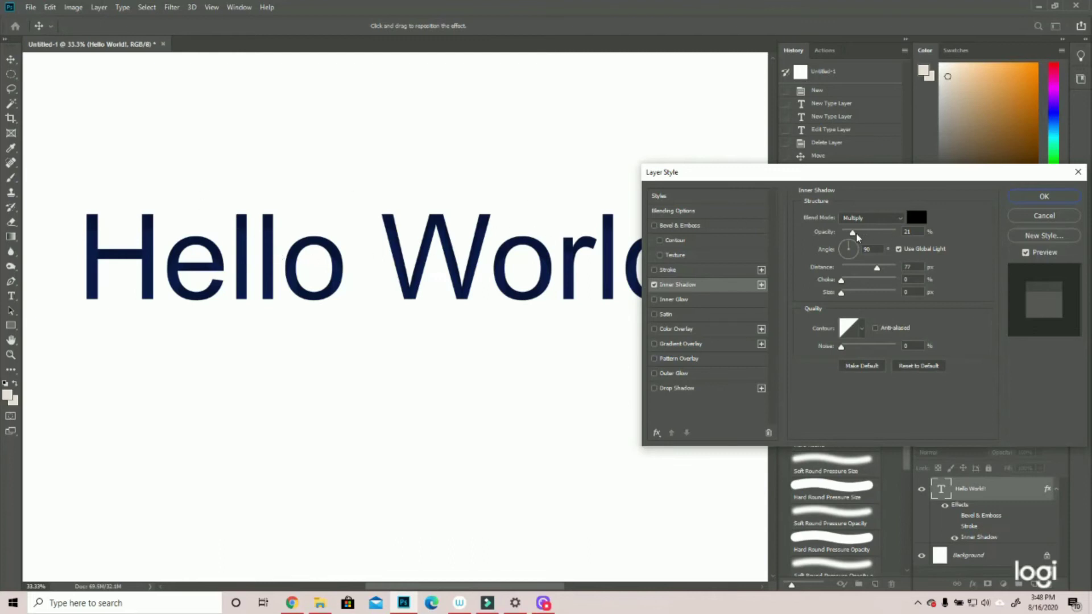
left_click_drag(853, 233, 851, 233)
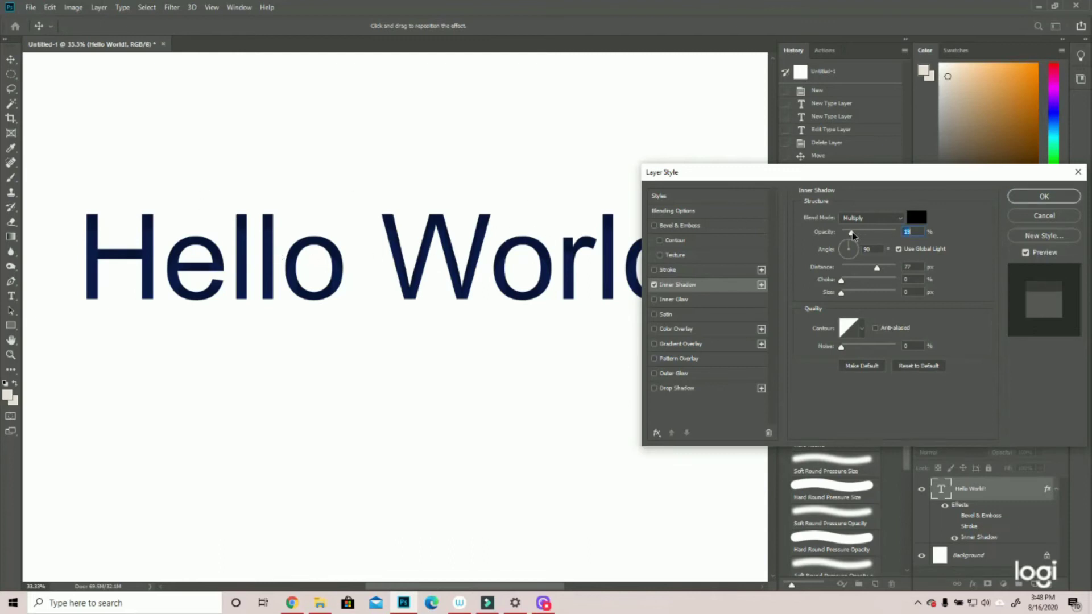
left_click(654, 284)
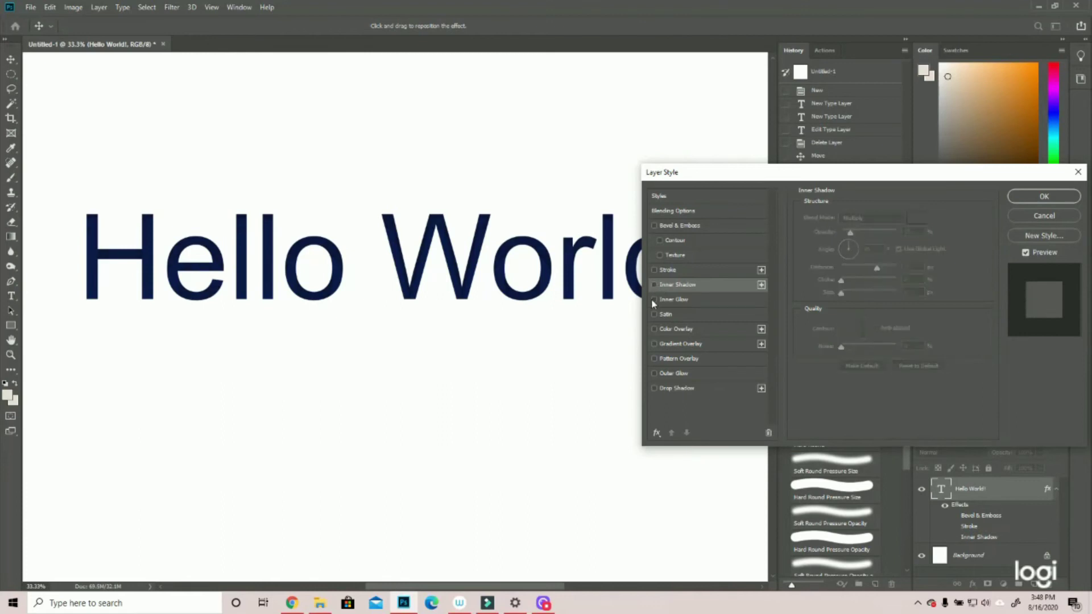
Try an Inner Glow on the text at 100% opacity and a size of about 46 px, and turn it off.
left_click(655, 299)
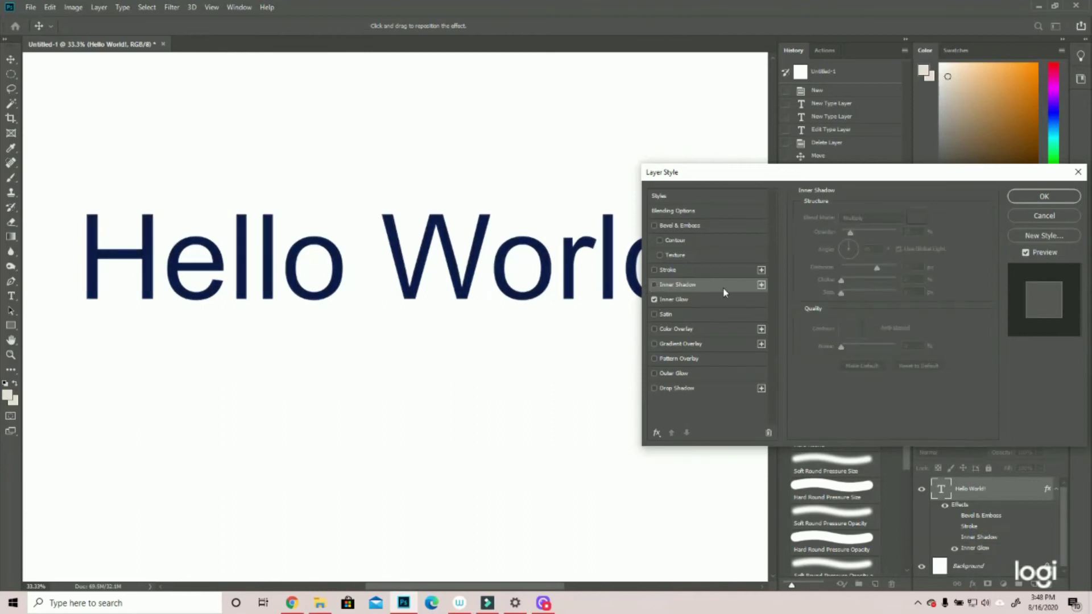
left_click(695, 300)
left_click_drag(865, 230, 896, 230)
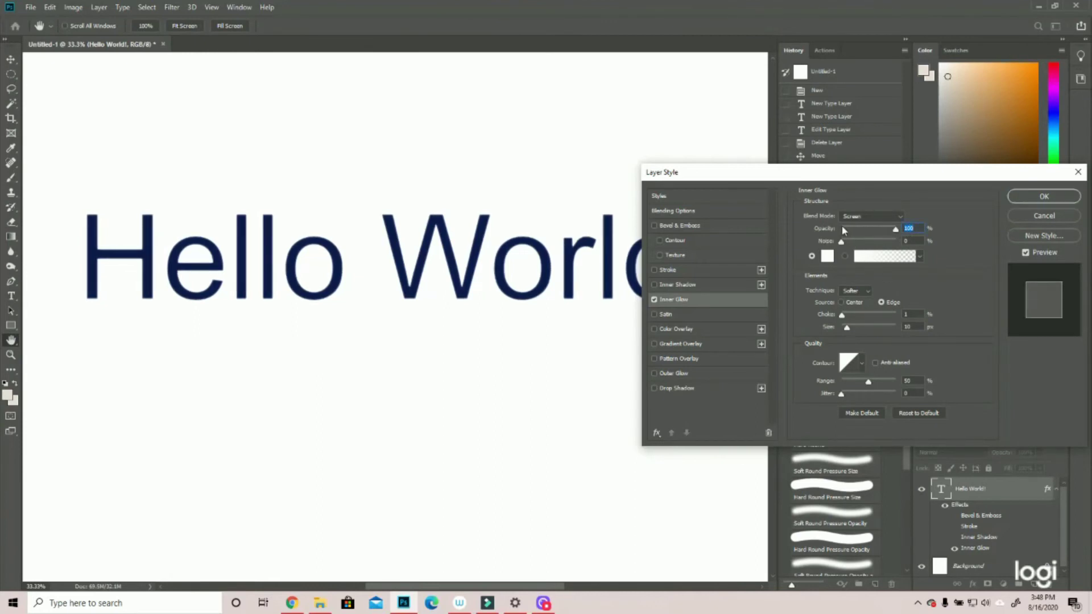
left_click_drag(845, 326, 859, 333)
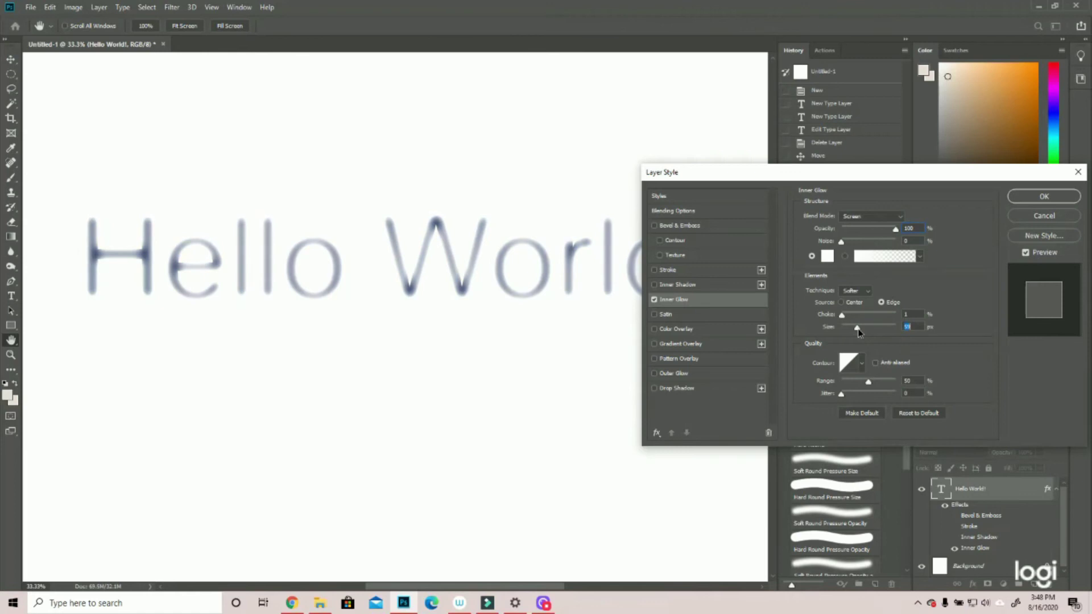
left_click_drag(859, 332, 855, 332)
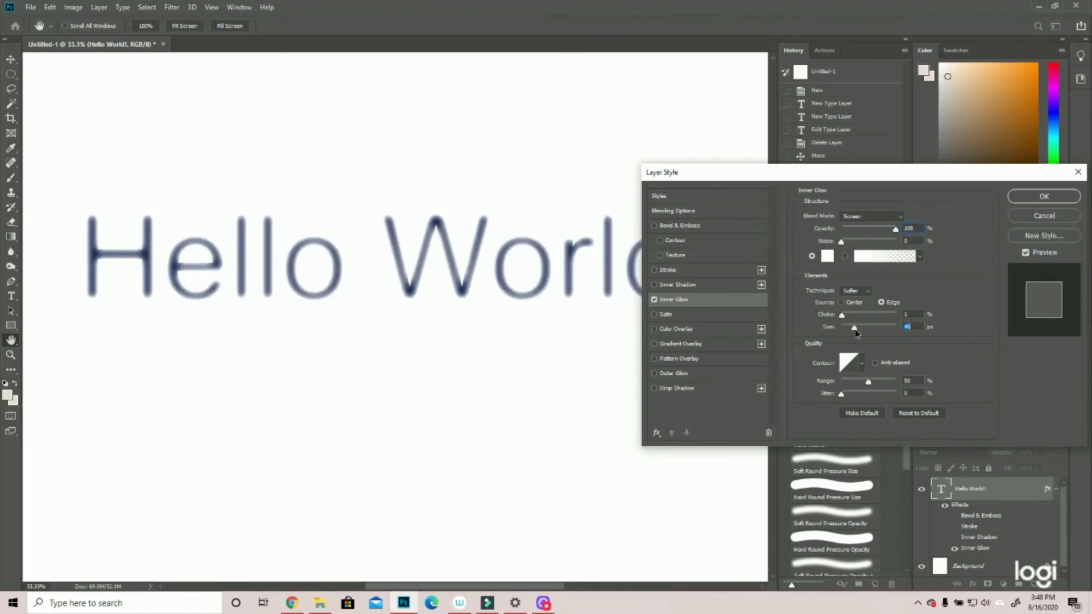
left_click(655, 300)
Apply a gray Color Overlay to the text, try reduced opacities such as 52%, and turn the overlay off.
left_click(691, 330)
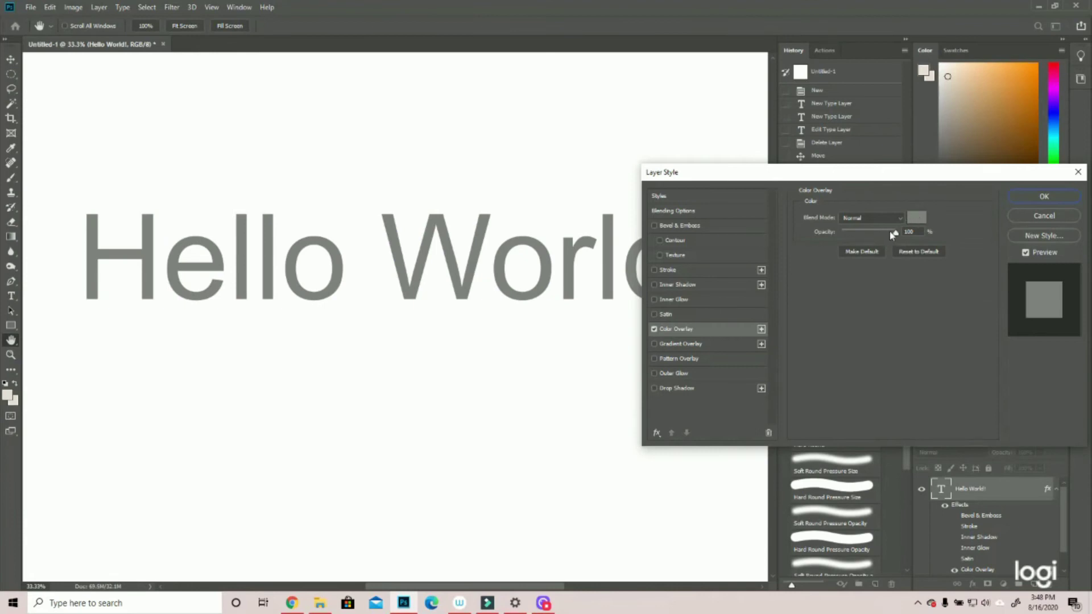
left_click_drag(896, 234, 869, 234)
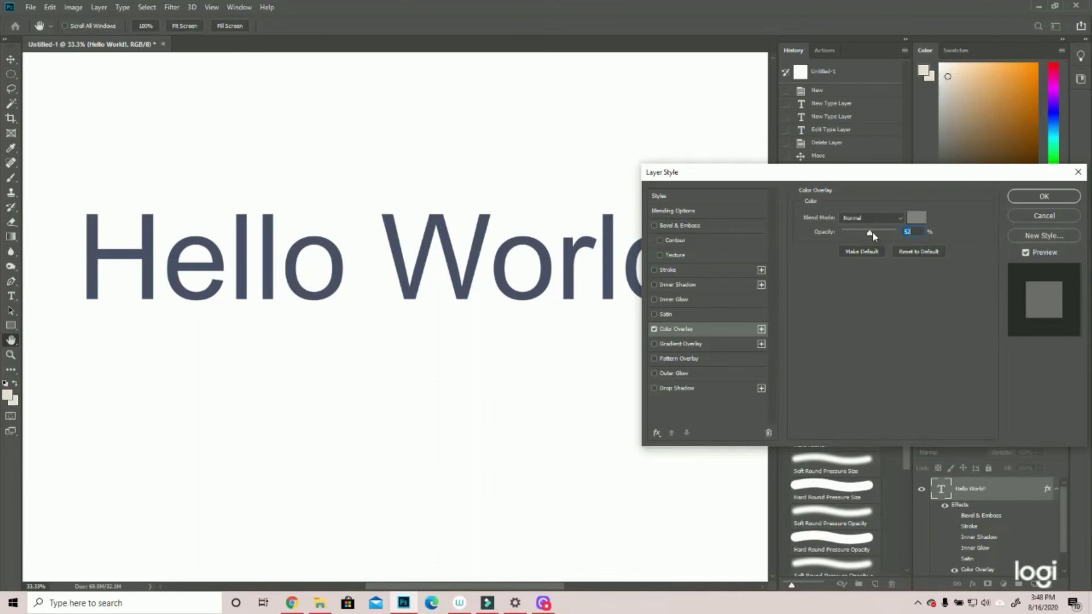
left_click_drag(870, 234, 893, 234)
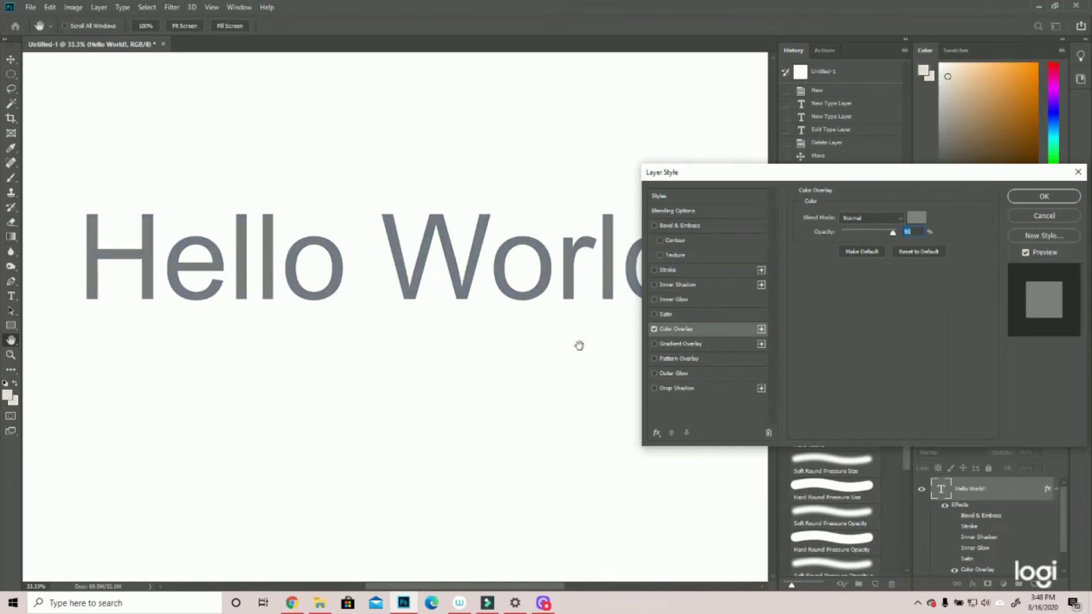
left_click(654, 330)
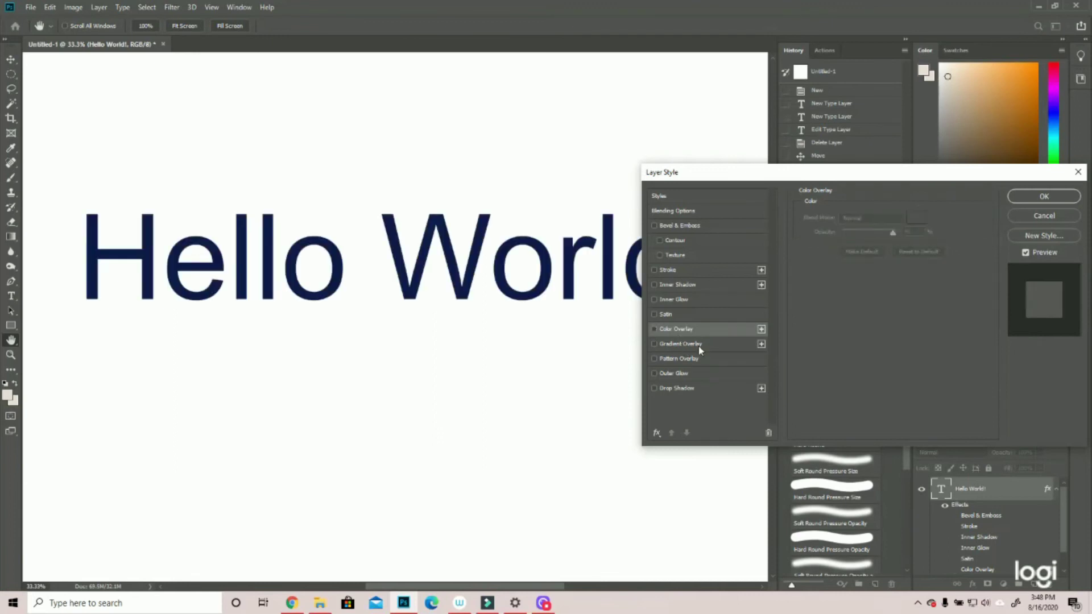
Enable Gradient Overlay on the text and choose the brown copper gradient preset.
left_click(697, 344)
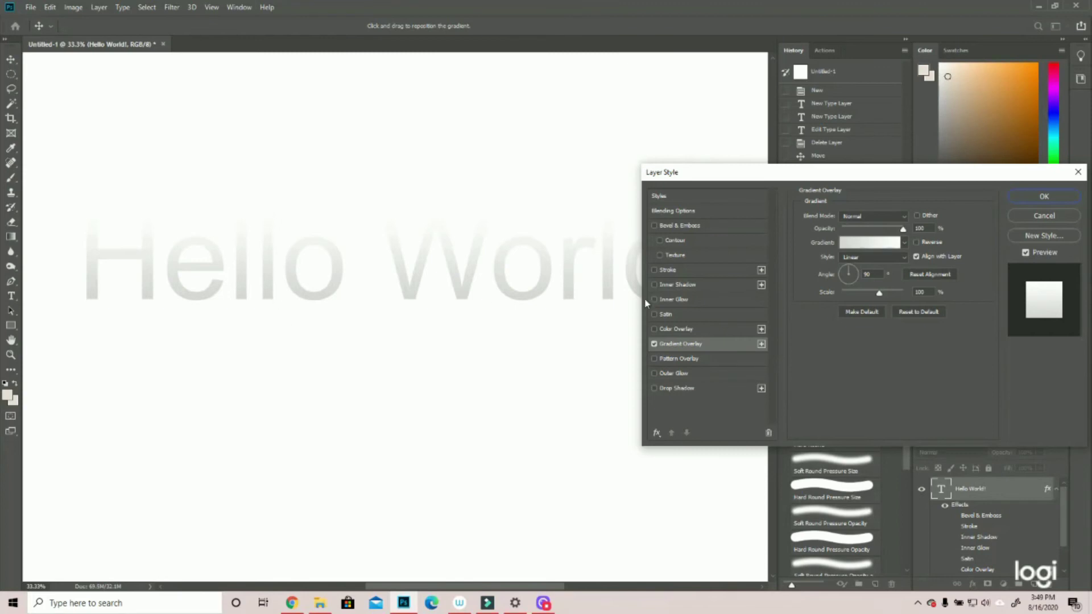
left_click(905, 244)
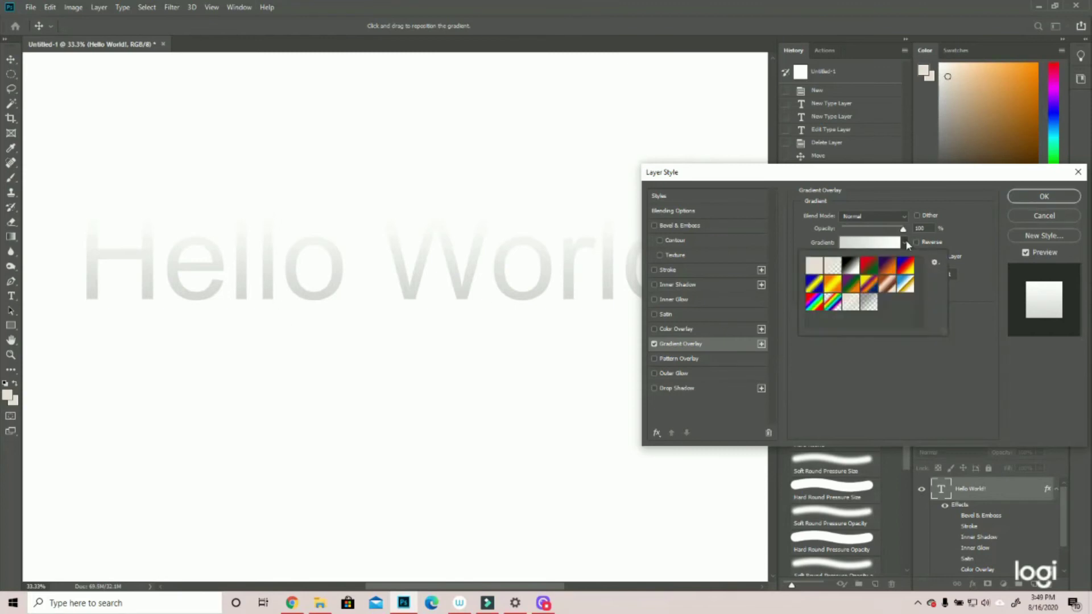
left_click(889, 284)
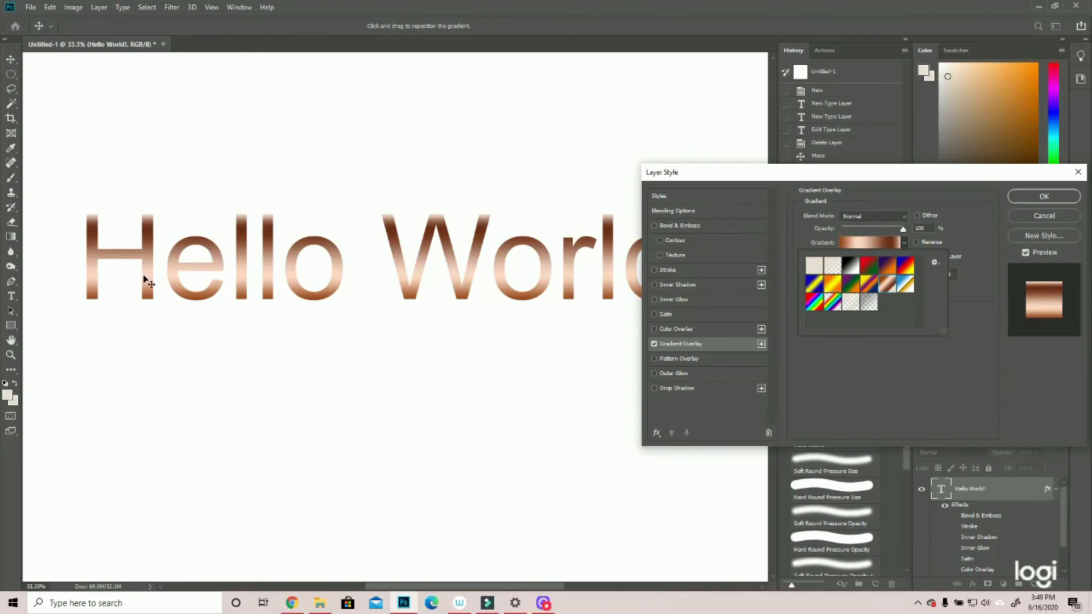
Enable Pattern Overlay on the text and turn off Gradient Overlay.
left_click(675, 361)
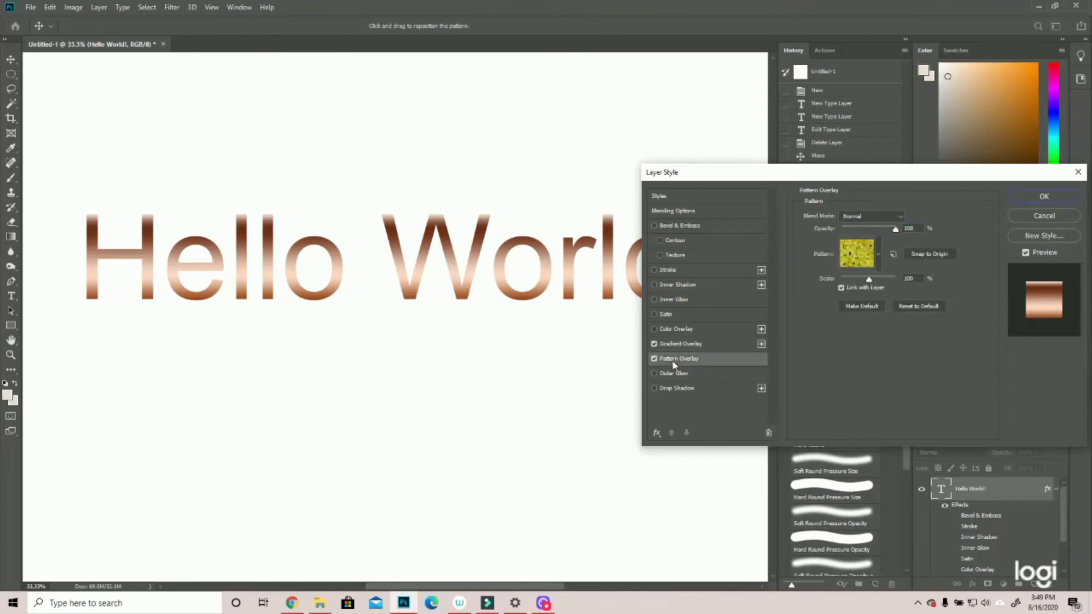
left_click(654, 343)
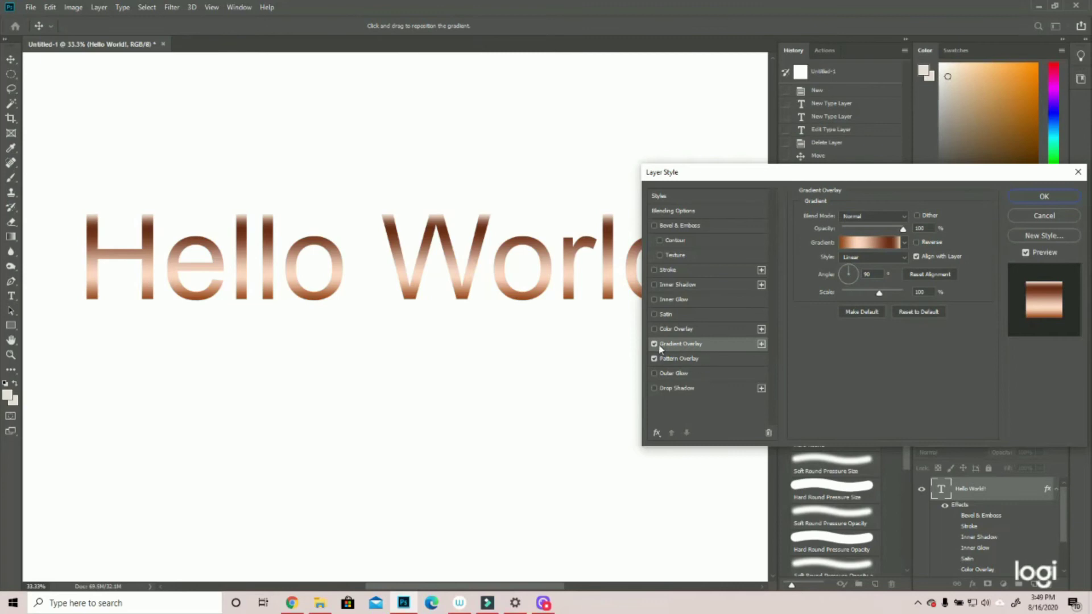
left_click(655, 344)
left_click(682, 360)
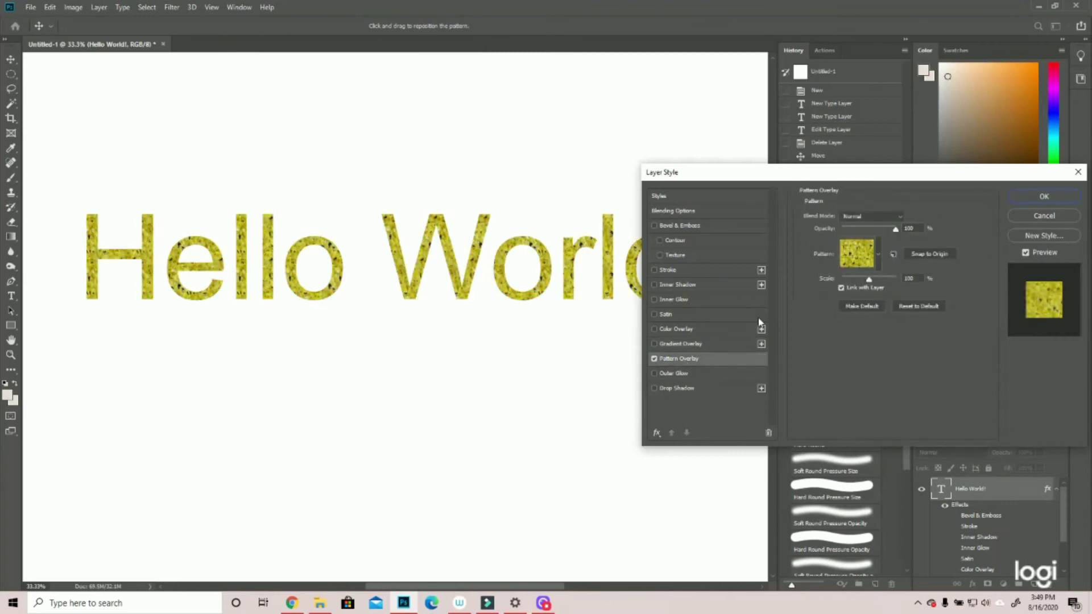
Try the speckled gray pattern for the overlay and switch it to the dark purple-blue pattern.
left_click(882, 254)
left_click(855, 310)
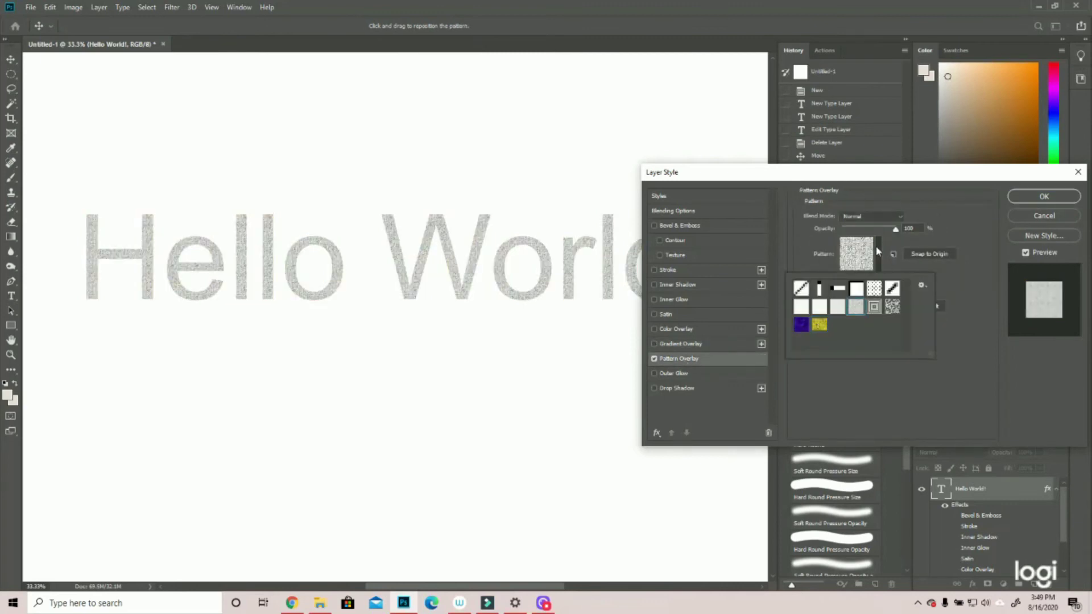
left_click(805, 327)
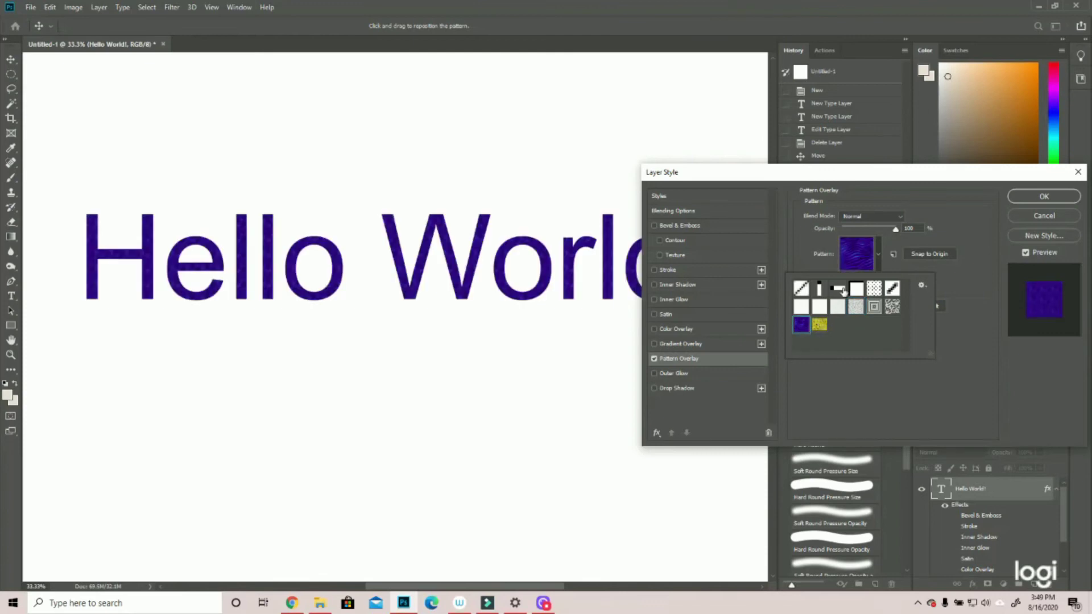
Turn off Pattern Overlay, try an Outer Glow on the text with a size of 18 px and added spread, and turn the glow off.
left_click(655, 359)
left_click(654, 374)
left_click(674, 373)
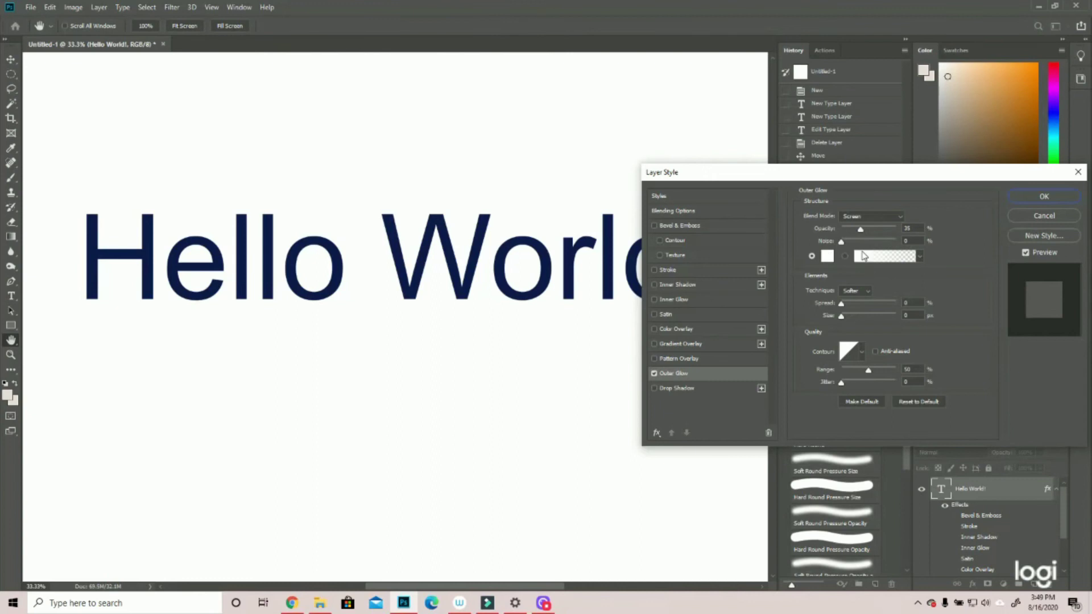
left_click(849, 316)
left_click(846, 303)
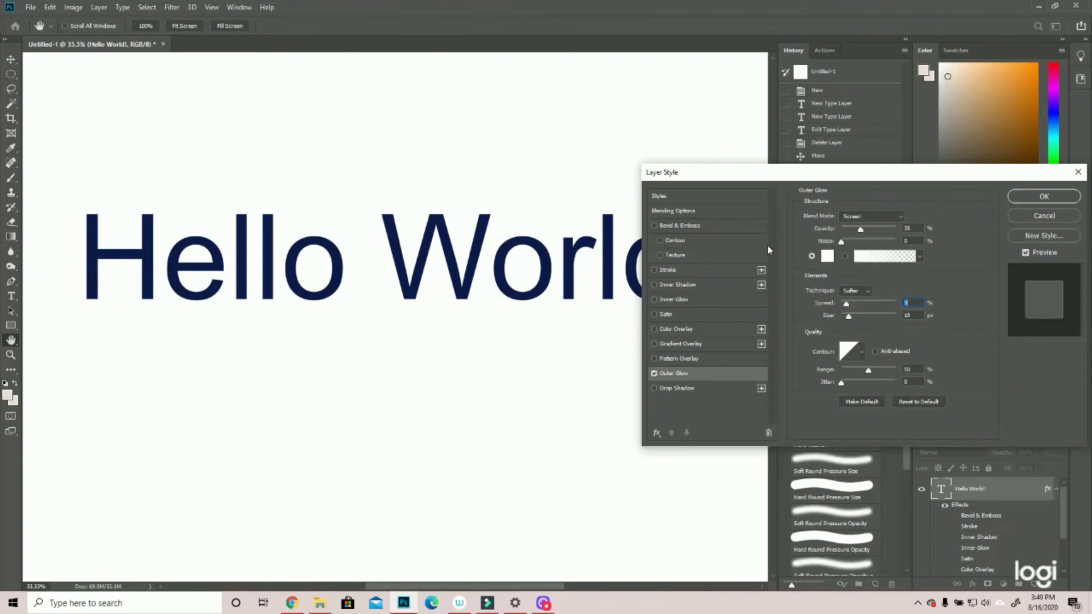
left_click(654, 373)
Enable a Drop Shadow on the text with its angle set to 117° and apply the layer style.
left_click(681, 392)
left_click(654, 388)
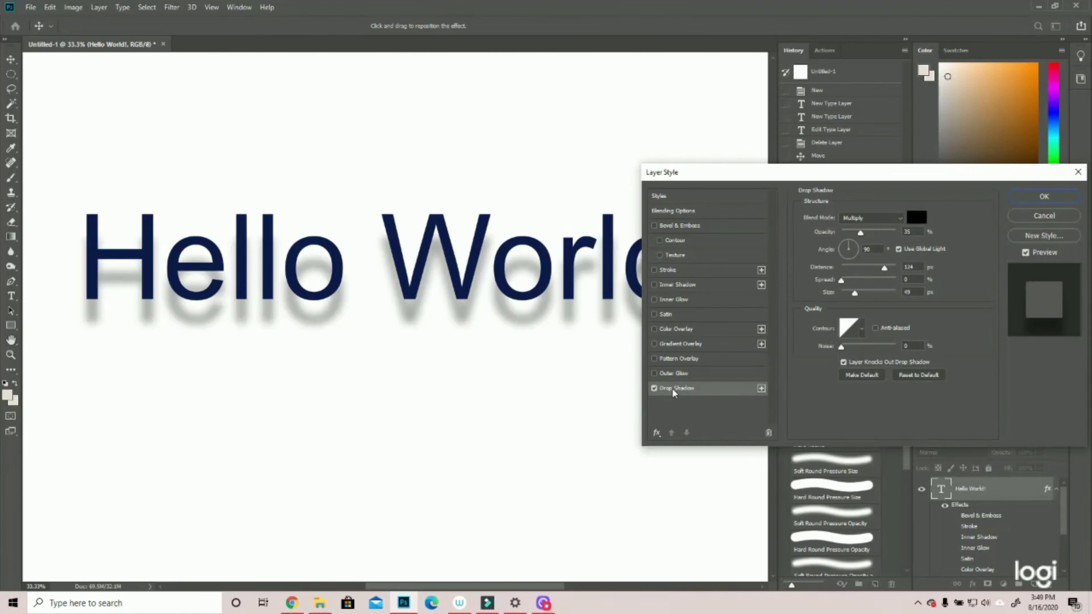
left_click(849, 246)
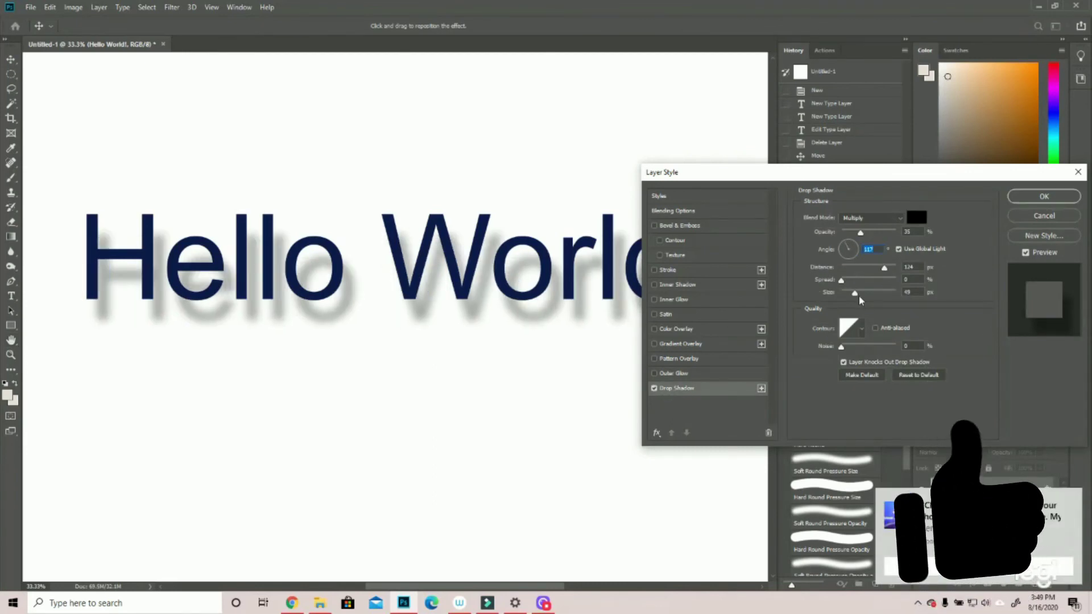
left_click(1073, 499)
left_click(940, 404)
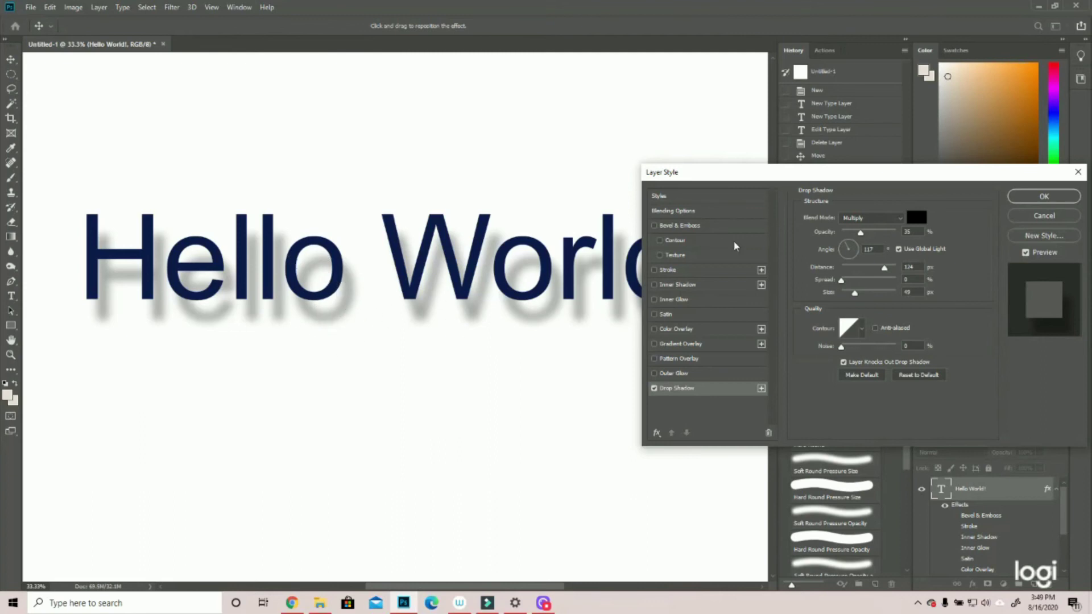
left_click(1045, 197)
Hide the Background layer to examine the text and its shadow against transparency, and show the Background again.
key("z")
left_click_drag(379, 309, 354, 299)
left_click(429, 265)
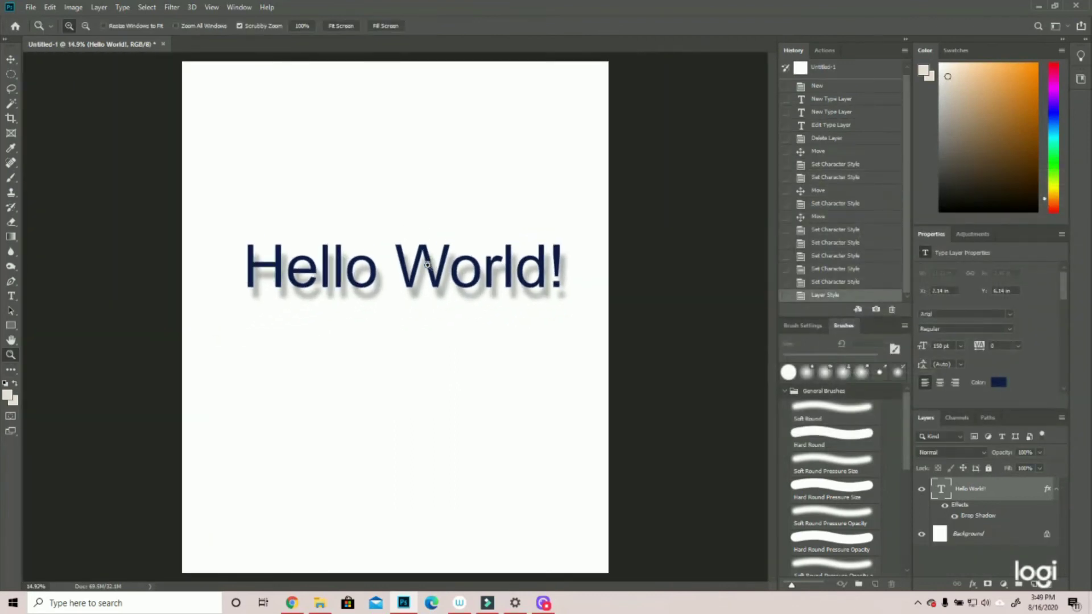
left_click(921, 536)
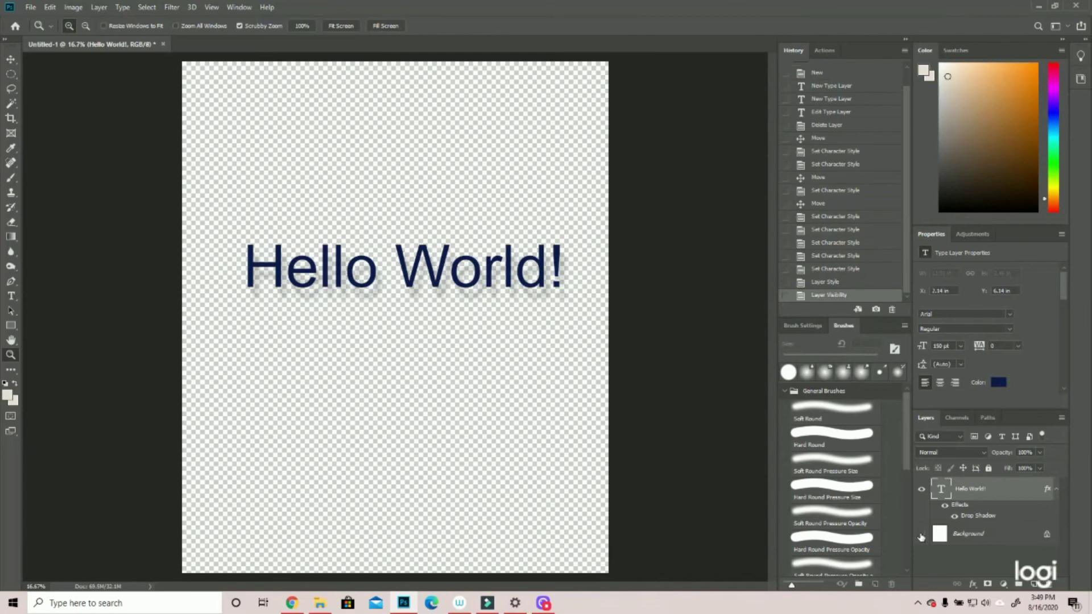
left_click(922, 537)
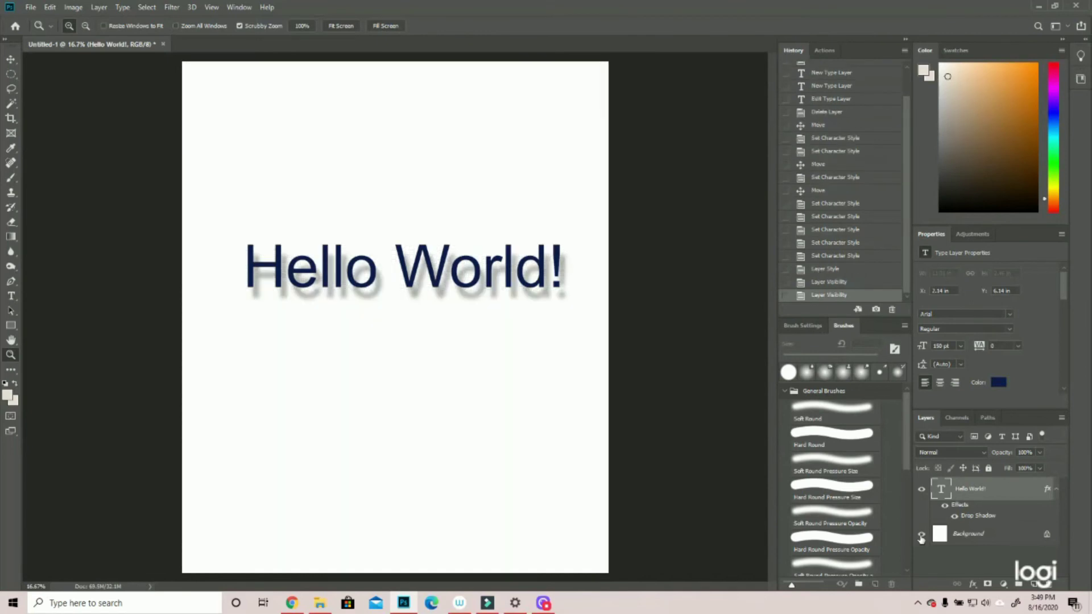
left_click(922, 538)
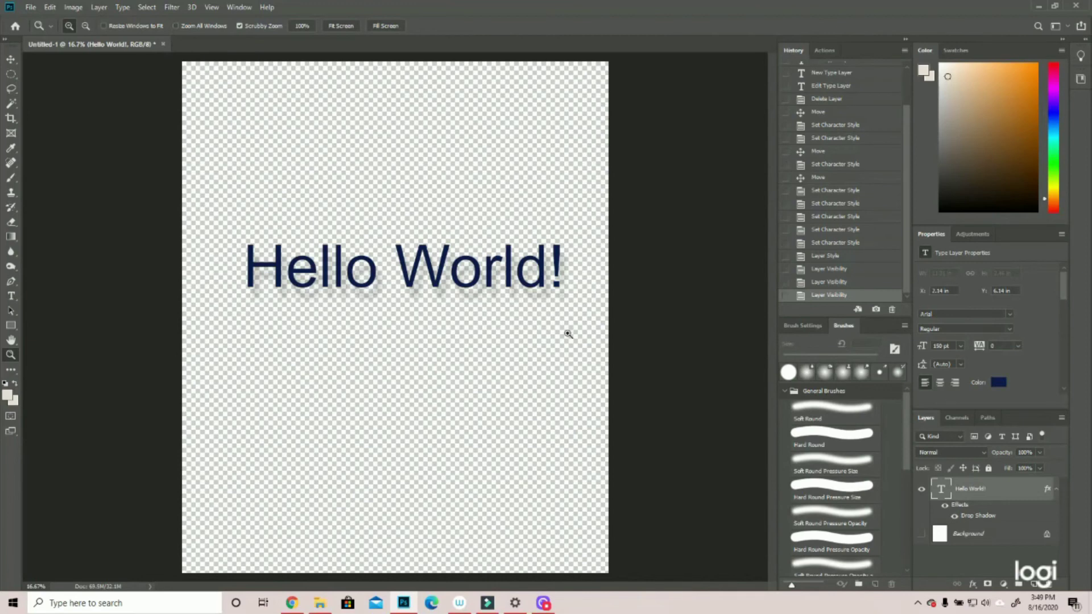
left_click_drag(541, 288, 560, 316)
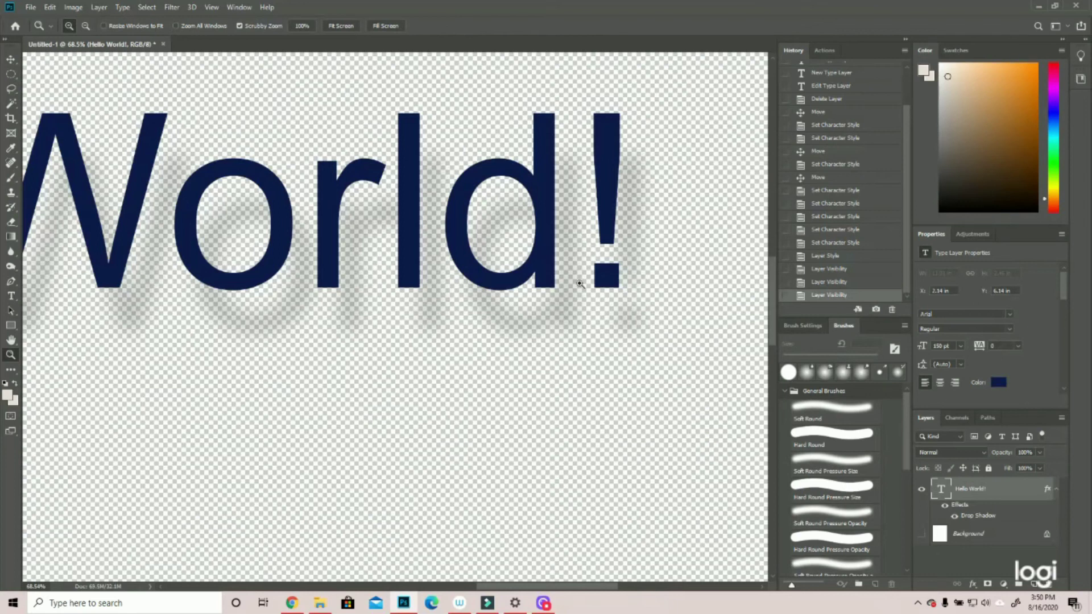
left_click_drag(553, 356, 523, 382)
left_click(921, 535)
mouse_move(422, 352)
left_mouse_down()
mouse_move(390, 359)
mouse_move(409, 360)
left_mouse_up()
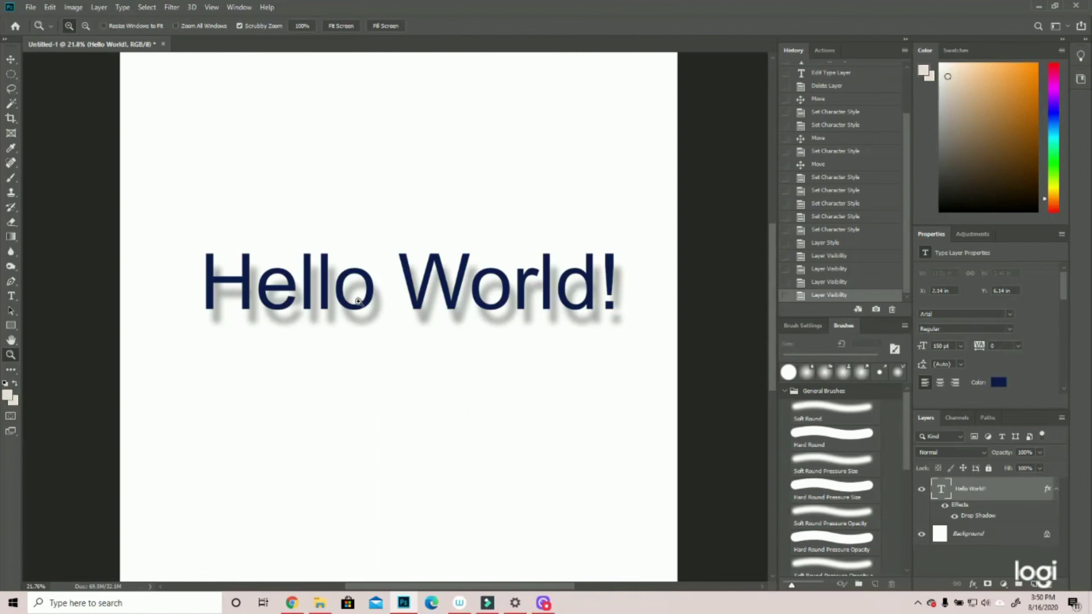
Toggle the text layer's effects and its individual Drop Shadow on and off, leaving all effects hidden.
left_click(945, 507)
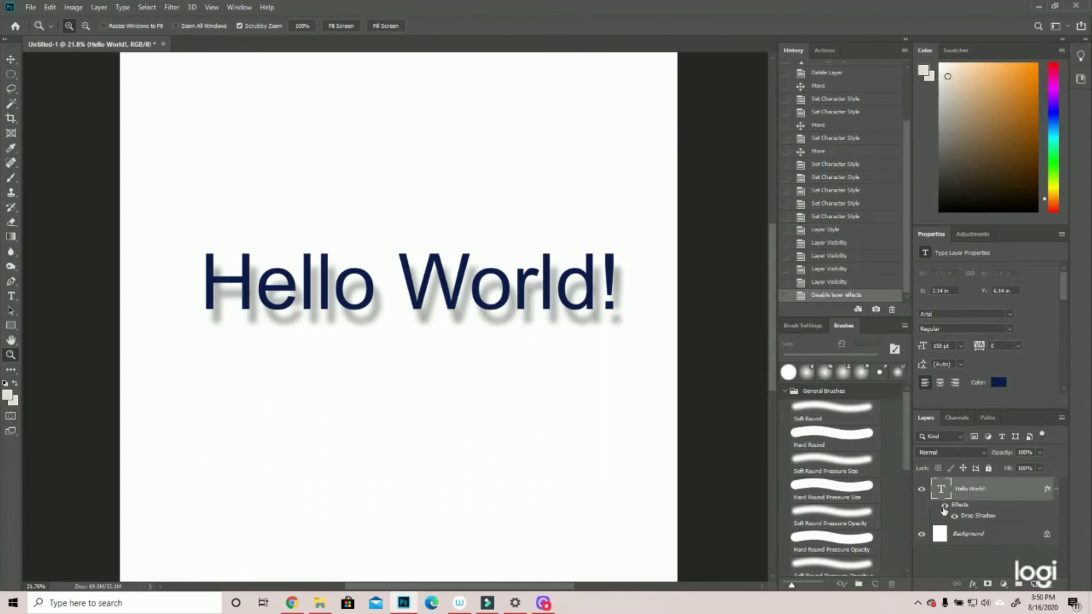
left_click(945, 506)
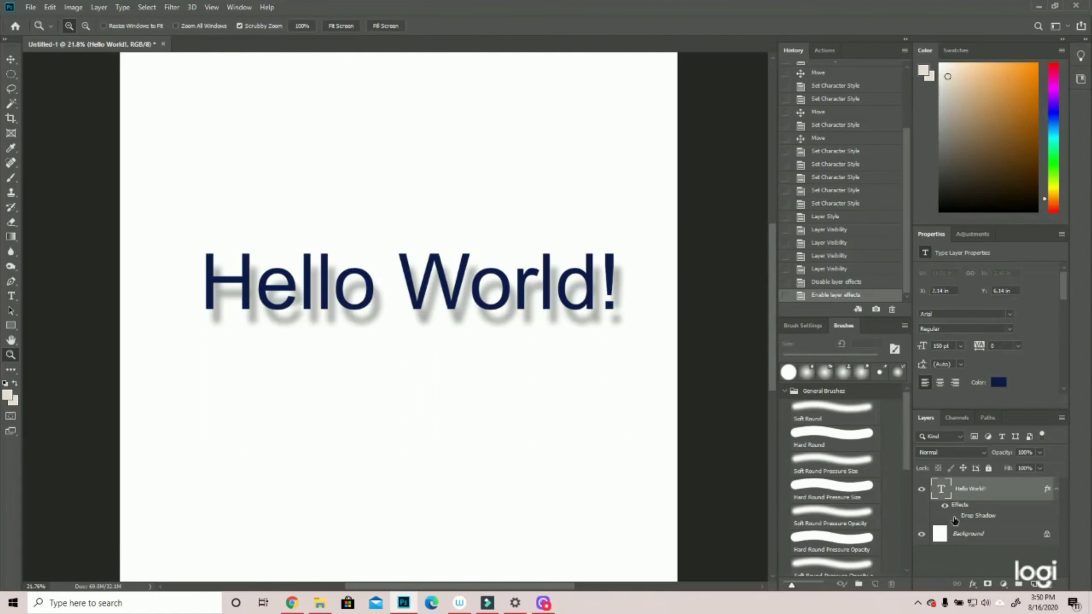
left_click(954, 518)
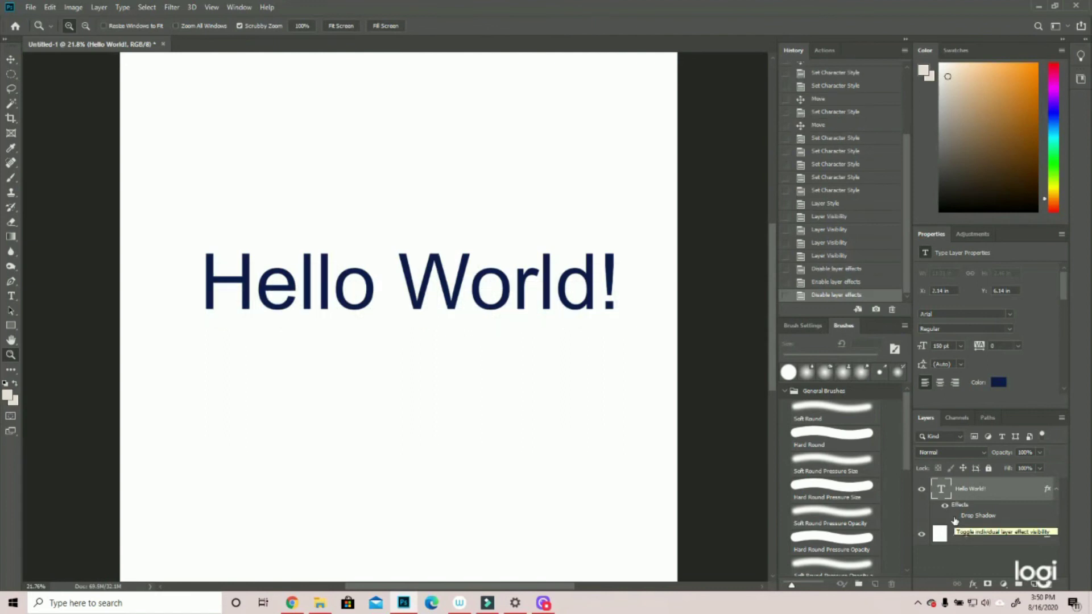
left_click(955, 517)
left_click(946, 507)
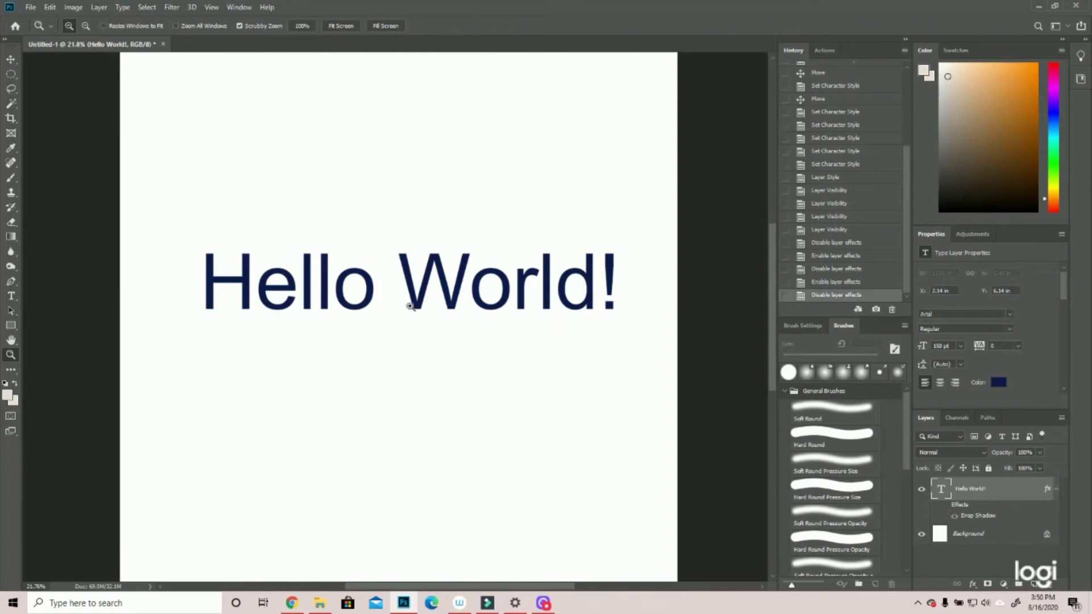
Rasterize the "Hello World!" type layer into a pixel layer.
left_click(455, 340, "alt")
left_click(408, 215)
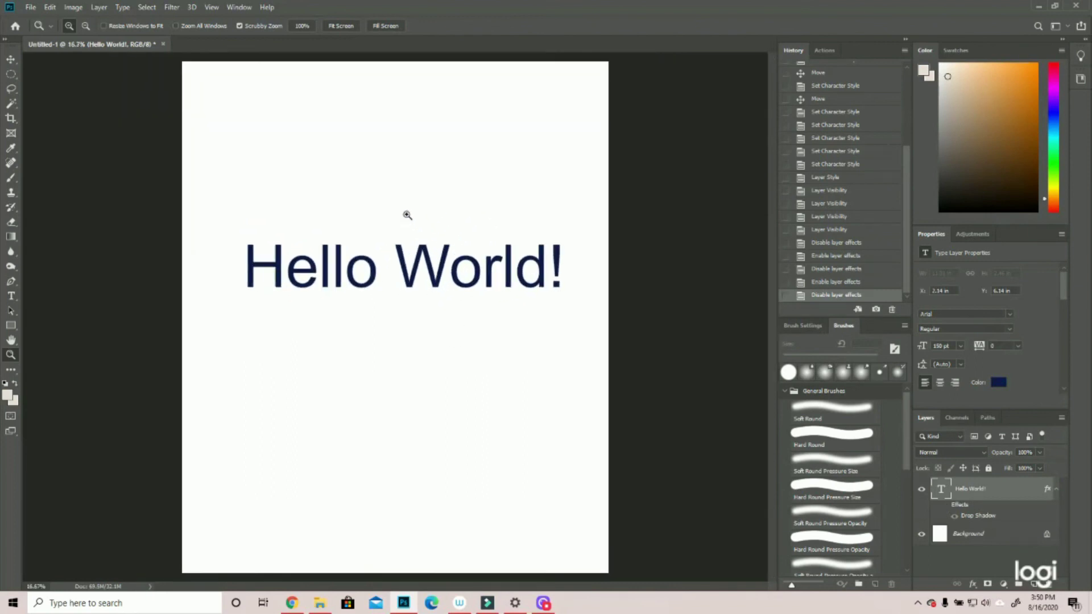
left_click(405, 215)
left_click(414, 175)
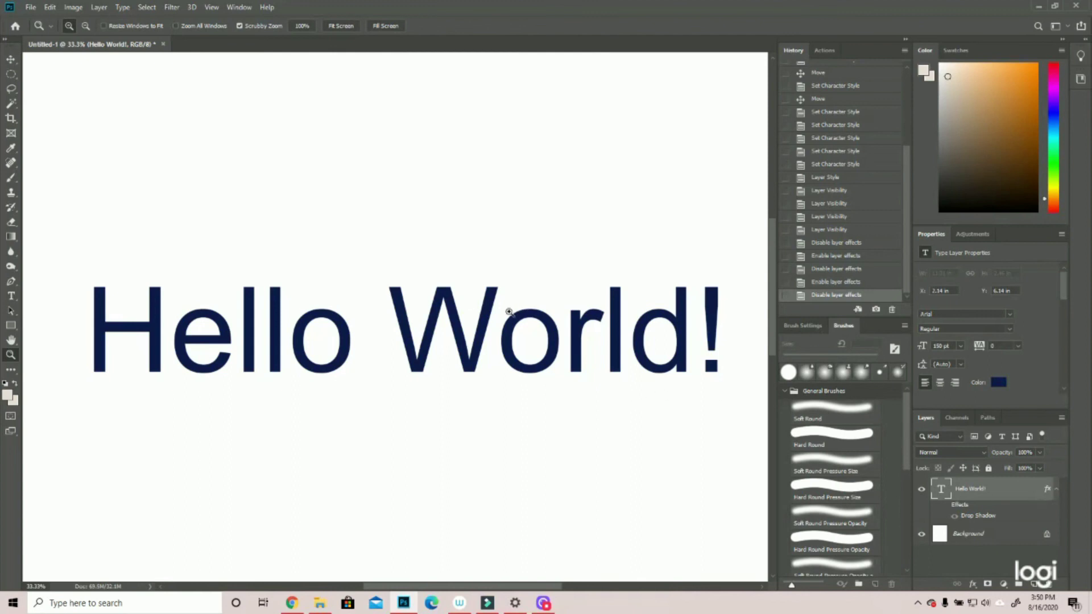
scroll(510, 313, "down", 3)
scroll(510, 313, "up", 2)
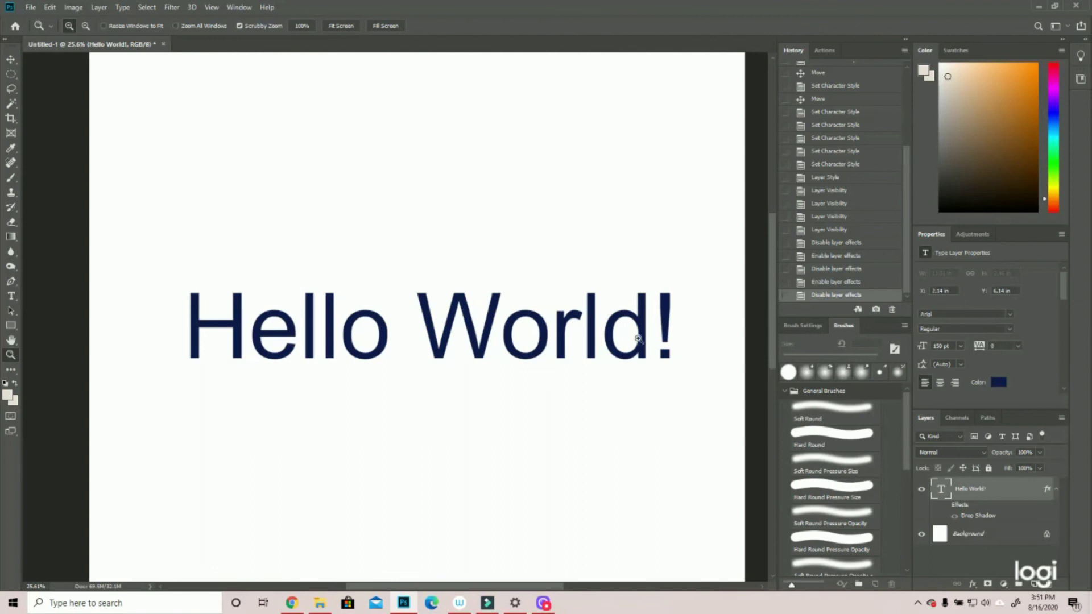
right_click(992, 490)
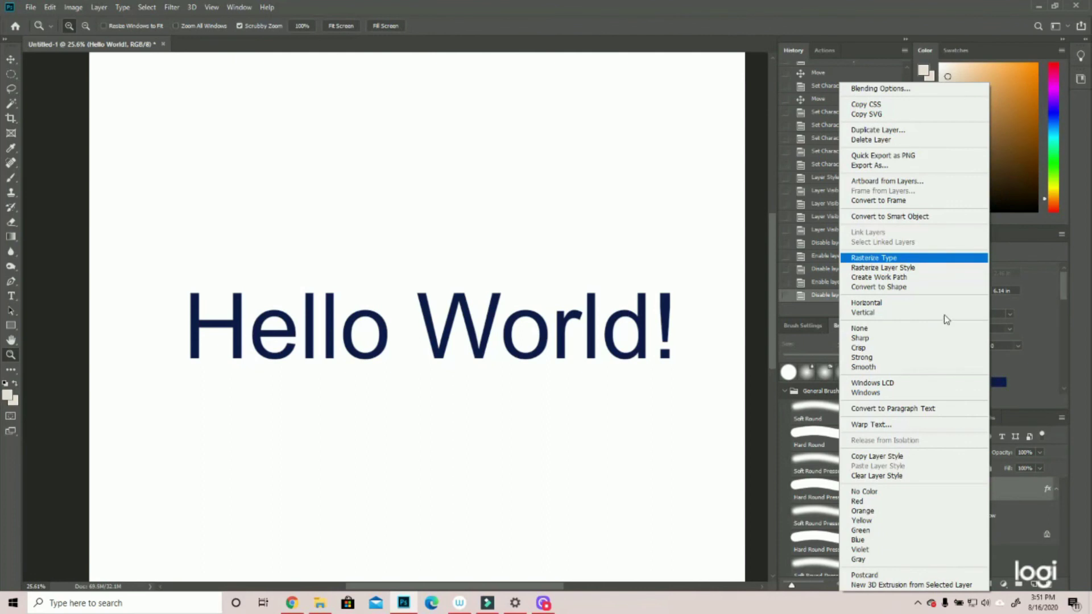
right_click(1018, 491)
left_click(930, 261)
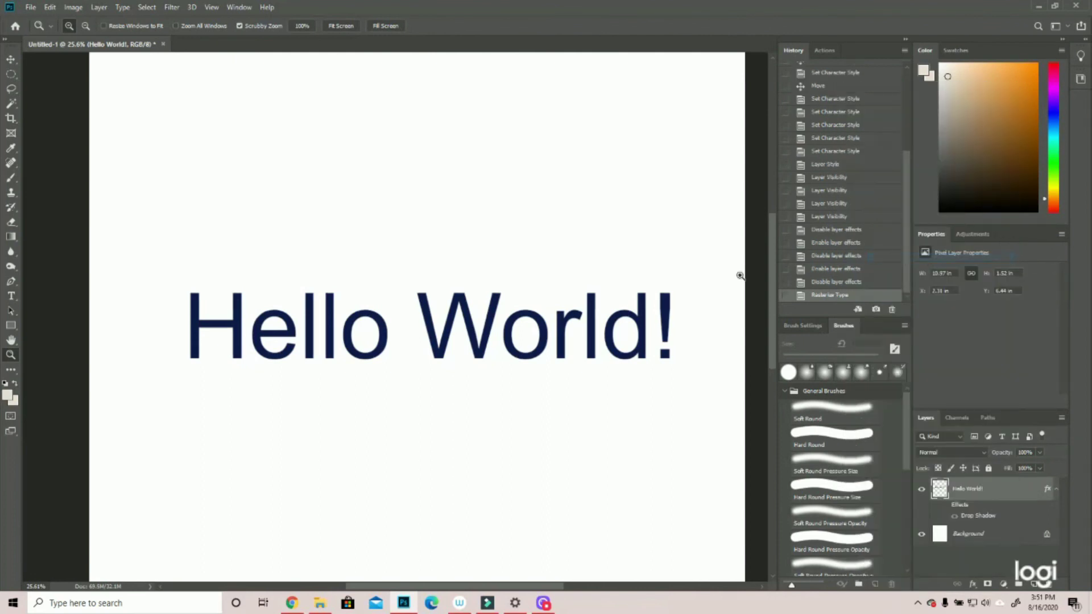